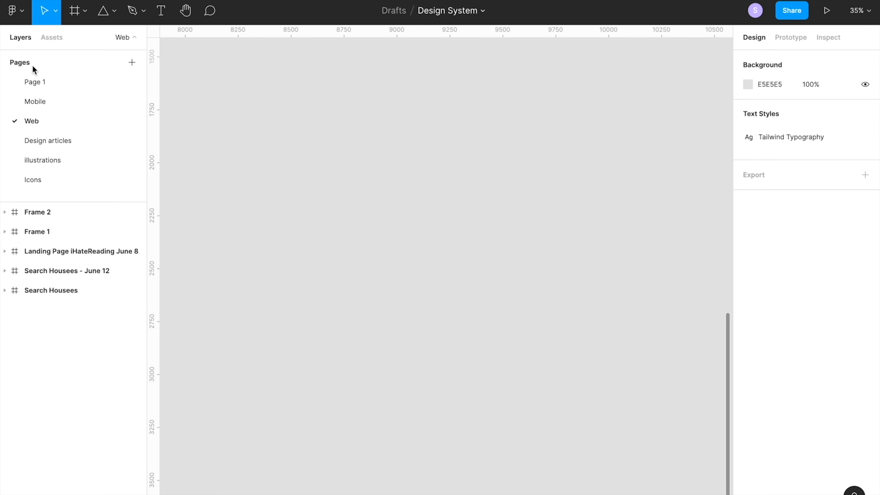
# Step: Draw a frame of about 1945 × 1400 on the empty canvas of the Web page and shift it slightly left
pyautogui.press('f')
pyautogui.moveTo(260, 104); pyautogui.dragTo(671, 399)
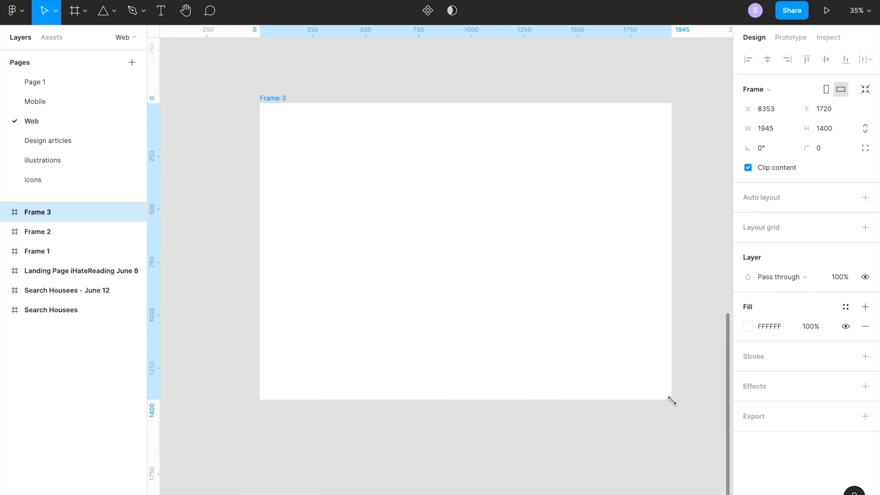
pyautogui.moveTo(540, 298); pyautogui.dragTo(510, 297)
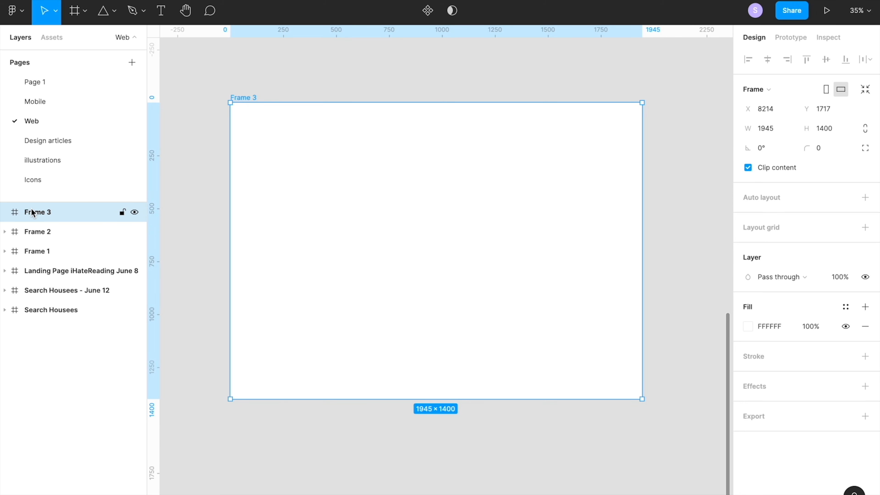
# Step: Duplicate the new frame and place the copy just to its right, level with the original
pyautogui.keyDown('ctrl'); pyautogui.scroll(-4, 370, 269); pyautogui.keyUp('ctrl')
pyautogui.keyDown('alt'); pyautogui.moveTo(370, 270); pyautogui.dragTo(615, 254); pyautogui.keyUp('alt')
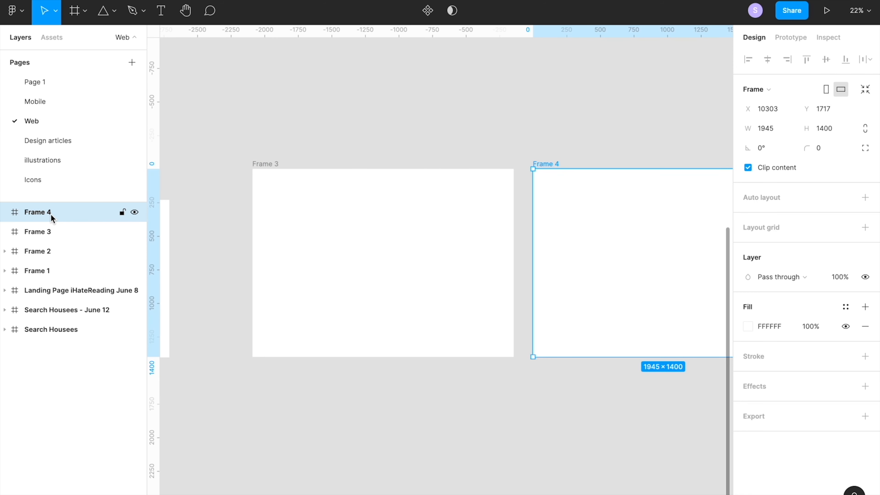
# Step: Draw two more frames side by side below the existing ones, about 1952 × 1046 and 1542 × 856
pyautogui.scroll(-3, 611, 230)
pyautogui.hscroll(2, 611, 230)
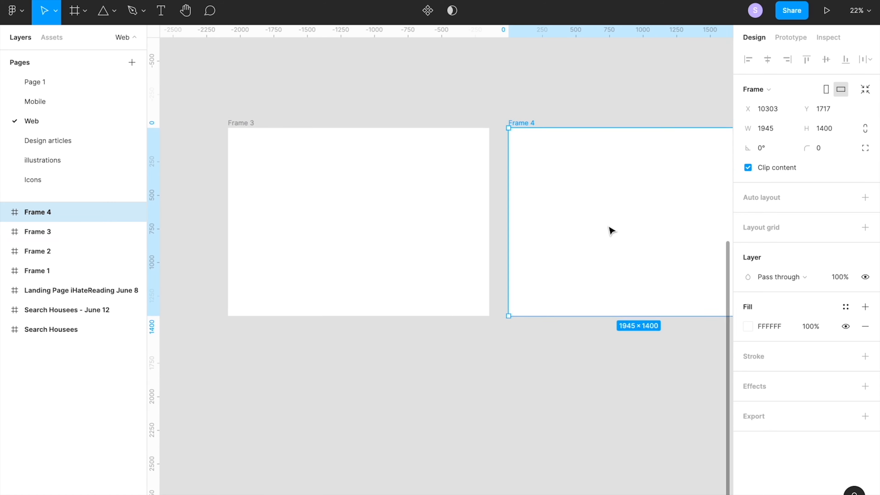
pyautogui.press('f')
pyautogui.moveTo(300, 356); pyautogui.dragTo(562, 494)
pyautogui.hscroll(3, 525, 461)
pyautogui.scroll(-2, 525, 461)
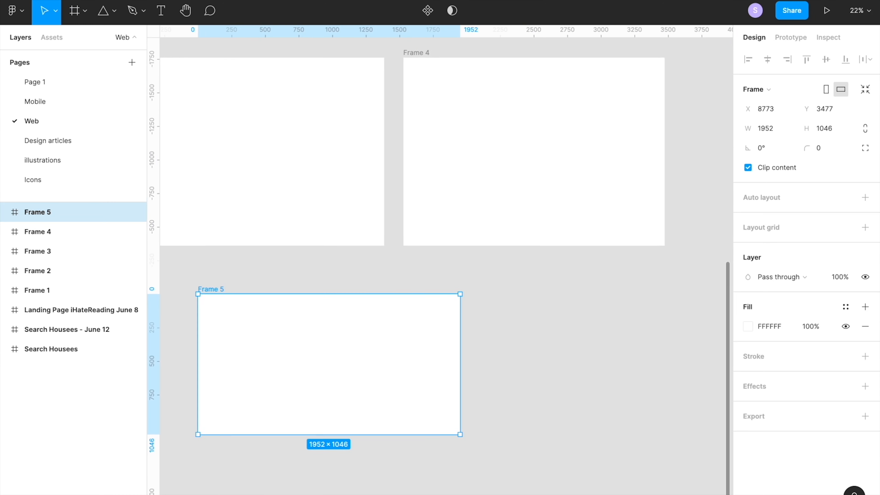
pyautogui.press('f')
pyautogui.moveTo(504, 307); pyautogui.dragTo(711, 423)
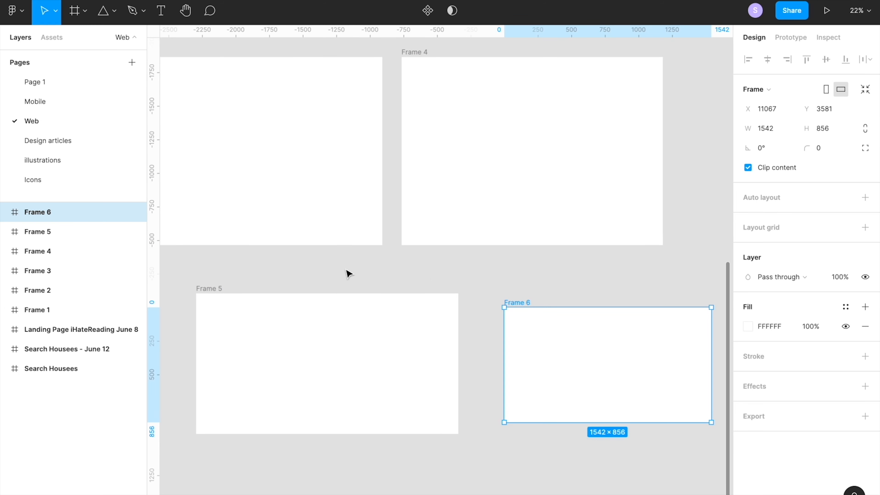
# Step: Delete the two frames in the lower row and the duplicated frame, keeping only Frame 3
pyautogui.moveTo(228, 272); pyautogui.dragTo(611, 423)
pyautogui.press('Delete')
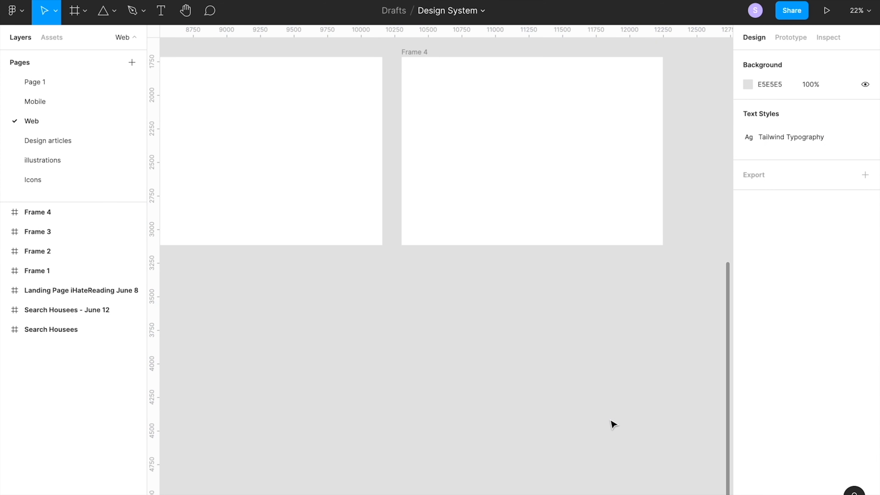
pyautogui.hscroll(-6, 612, 423)
pyautogui.scroll(2, 611, 423)
pyautogui.click(616, 226)
pyautogui.press('Delete')
pyautogui.hscroll(-1, 359, 124)
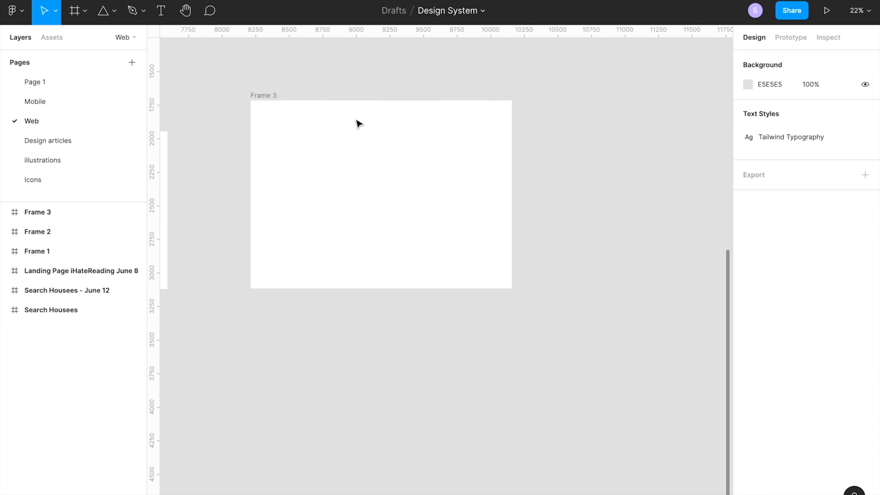
# Step: Move Frame 3 further right on the canvas, to about X 8730, Y 1749
pyautogui.hscroll(-3, 359, 124)
pyautogui.hscroll(5, 355, 122)
pyautogui.scroll(3, 371, 132)
pyautogui.moveTo(350, 159); pyautogui.dragTo(448, 165)
pyautogui.hscroll(3, 448, 165)
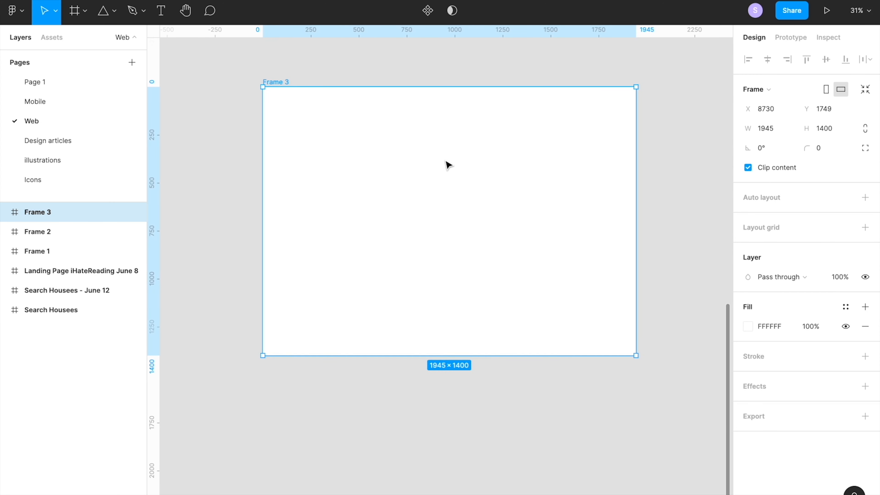
# Step: Draw a trial frame of about 1033 × 781 below Frame 3 and delete it
pyautogui.scroll(-2, 448, 165)
pyautogui.scroll(-2, 448, 165)
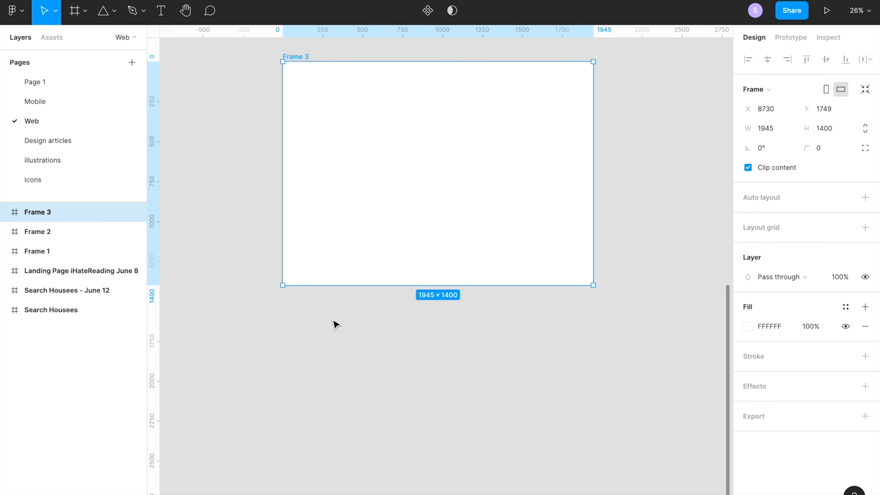
pyautogui.press('f')
pyautogui.moveTo(307, 314); pyautogui.dragTo(473, 439)
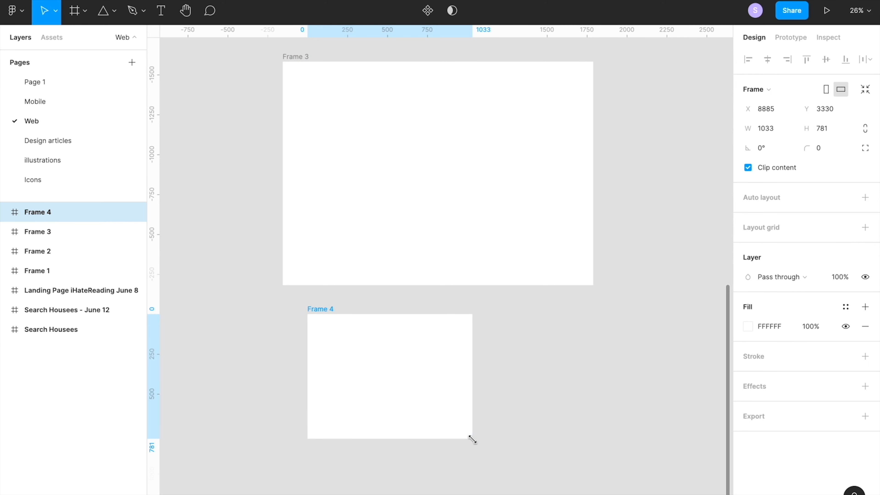
pyautogui.press('Delete')
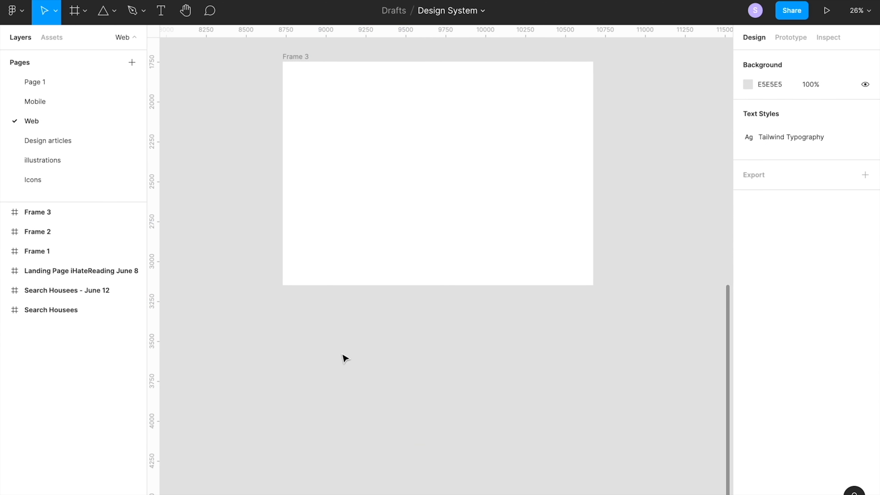
# Step: Draw a rectangle of about 1129 × 739 below Frame 3 and move it inside the frame at about X 297, Y 283
pyautogui.press('r')
pyautogui.moveTo(315, 332)
pyautogui.mouseDown()
pyautogui.moveTo(460, 410)
pyautogui.moveTo(495, 450)
pyautogui.mouseUp()
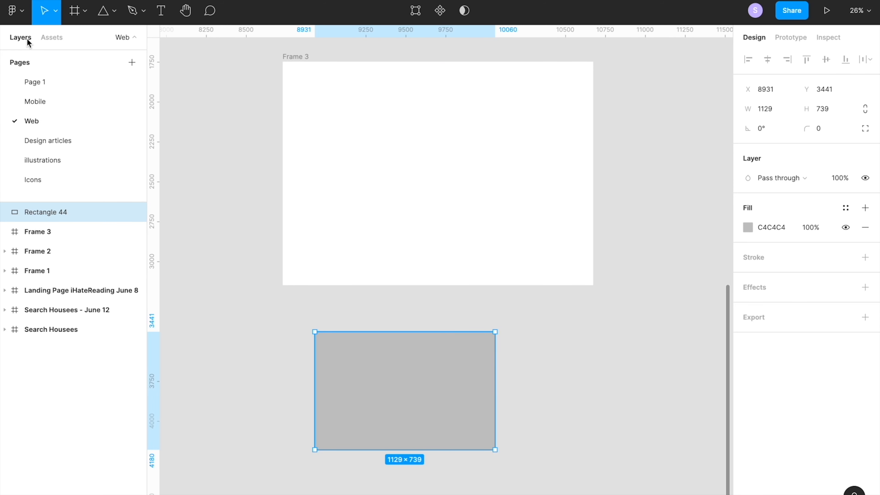
pyautogui.moveTo(413, 389); pyautogui.dragTo(426, 176)
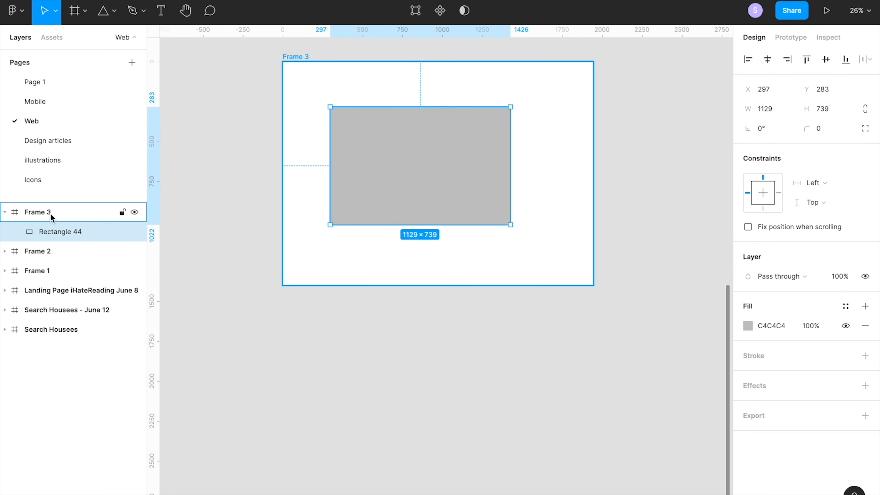
# Step: Rename Frame 3 as "Landing Page"
pyautogui.scroll(3, 486, 192)
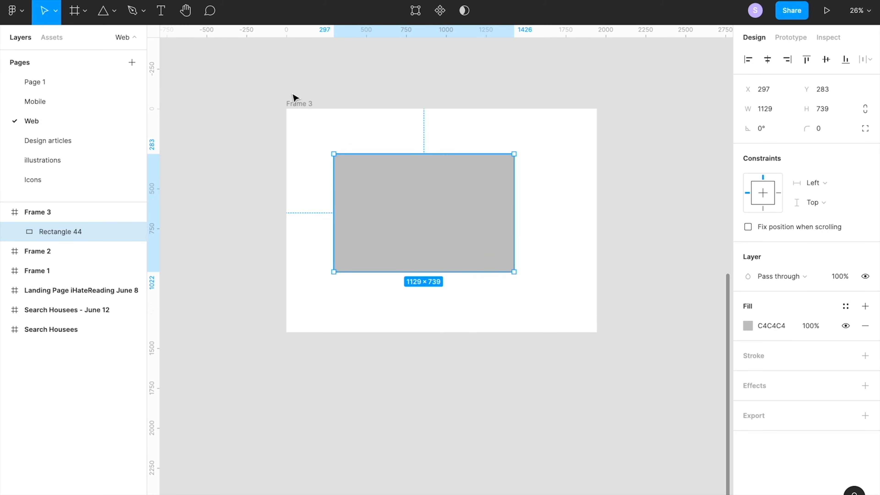
pyautogui.click(296, 104)
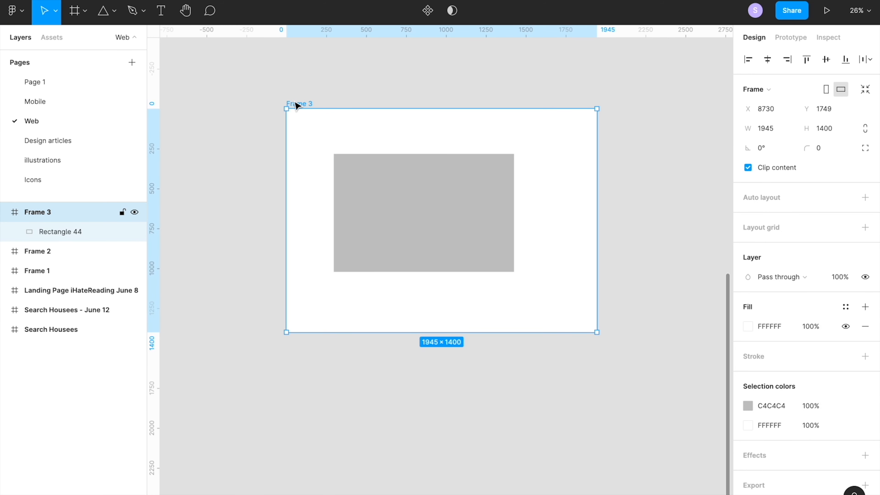
pyautogui.doubleClick(44, 211)
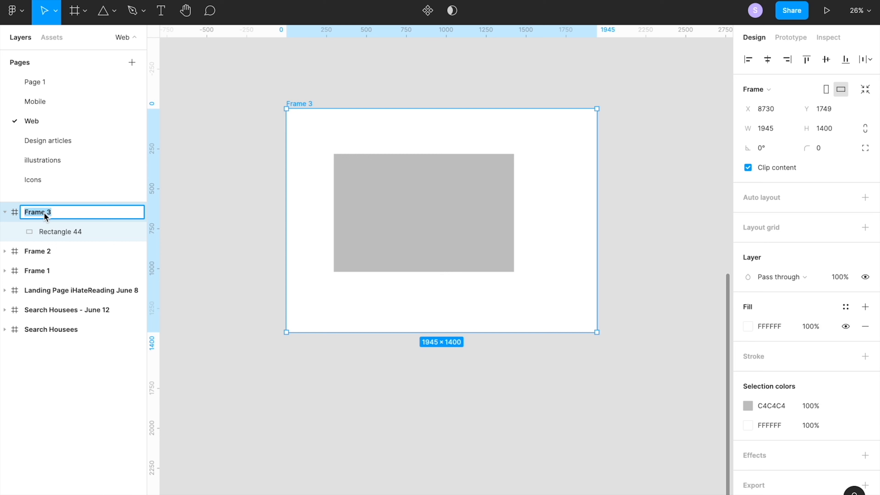
pyautogui.write('Loading')
pyautogui.press('BackSpace')
pyautogui.press('BackSpace')
pyautogui.press('BackSpace')
pyautogui.press('BackSpace')
pyautogui.press('BackSpace')
pyautogui.press('BackSpace')
pyautogui.write('anding Page')
pyautogui.press('Return')
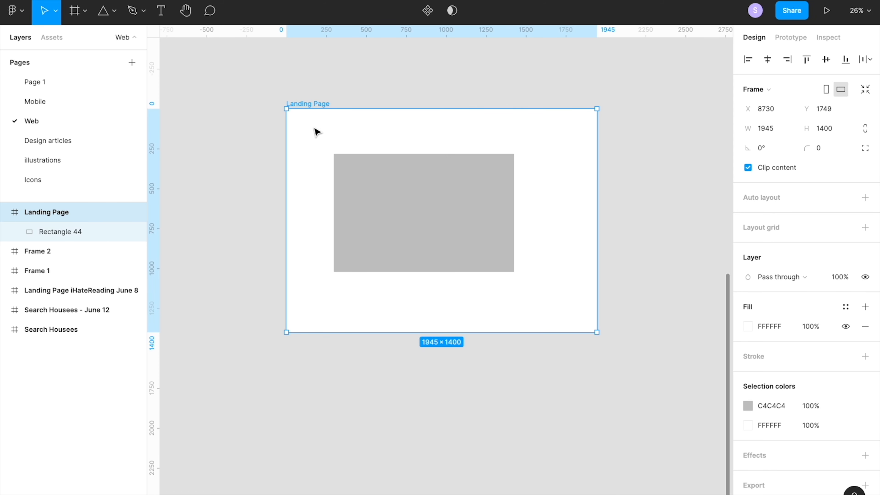
# Step: Rename the rectangle inside the Landing Page frame as "Hero Banner"
pyautogui.click(422, 213)
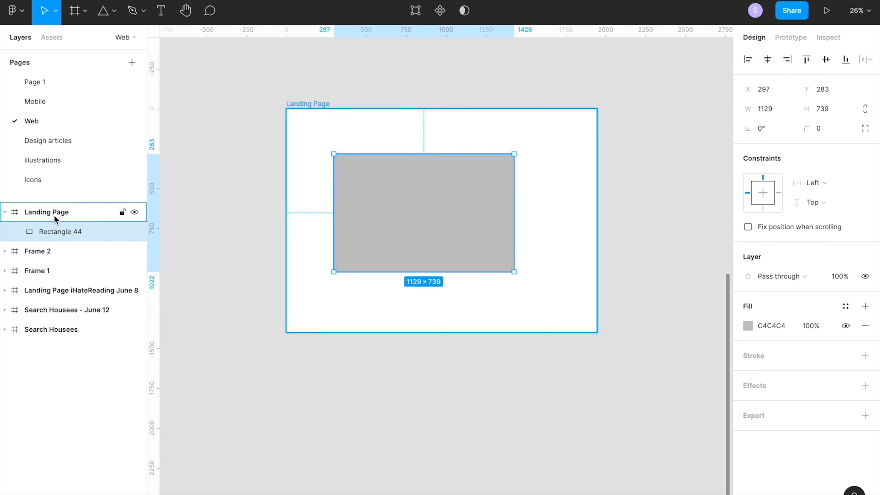
pyautogui.doubleClick(54, 232)
pyautogui.write('H')
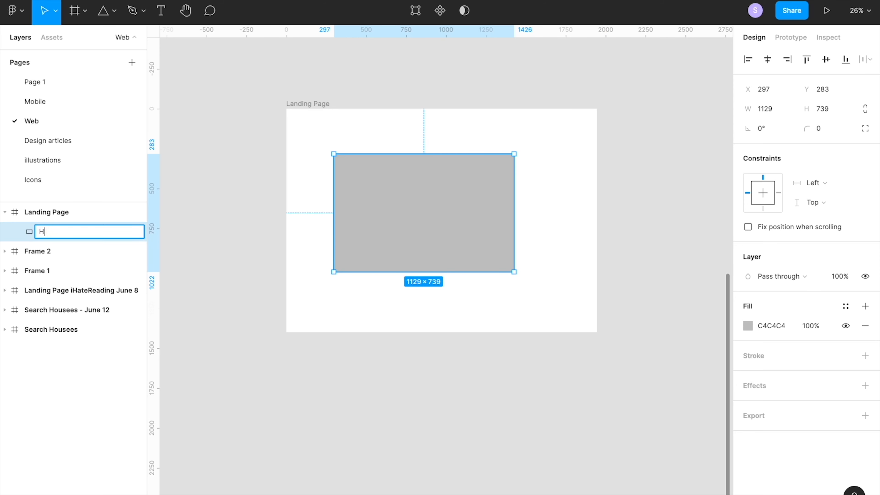
pyautogui.write('ero Banner')
pyautogui.press('Return')
# Step: Move the Hero Banner rectangle to the right and align it to the horizontal centre of the Landing Page frame
pyautogui.click(247, 262)
pyautogui.moveTo(452, 228); pyautogui.dragTo(491, 217)
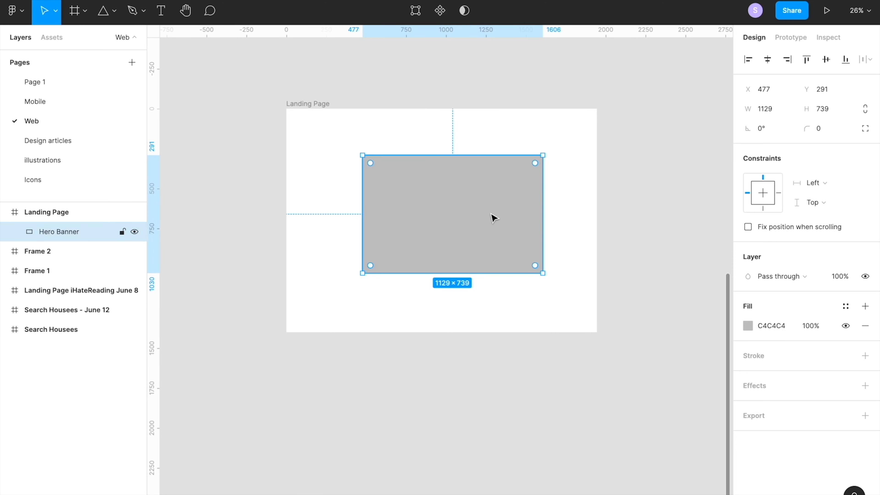
pyautogui.click(771, 64)
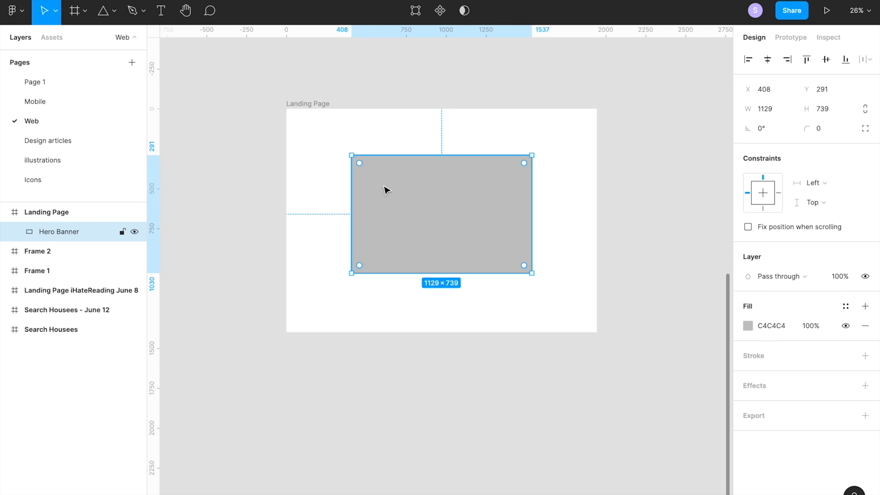
# Step: Shrink the Hero Banner to about 692 × 433 and move it to the left part of the frame, about X 125, Y 417
pyautogui.moveTo(524, 271); pyautogui.dragTo(461, 226)
pyautogui.moveTo(425, 196); pyautogui.dragTo(380, 214)
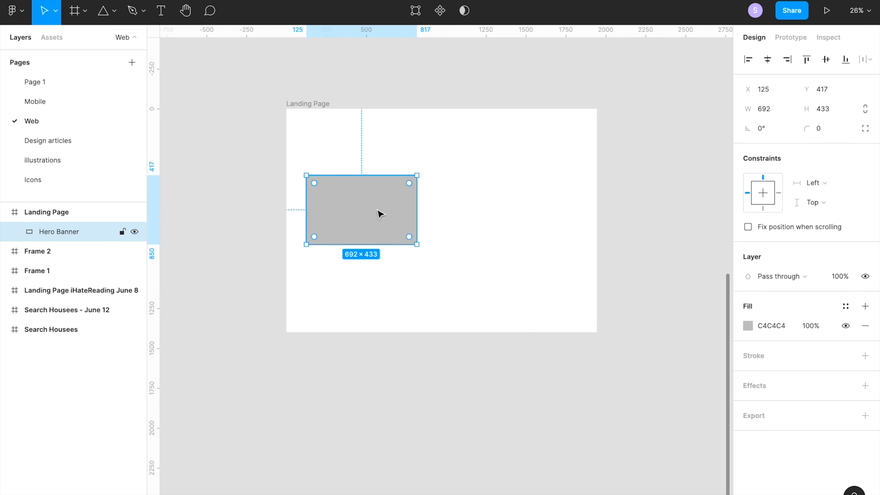
# Step: Draw a trial ellipse in the empty area to the right of the Hero Banner and delete it
pyautogui.scroll(3, 380, 215)
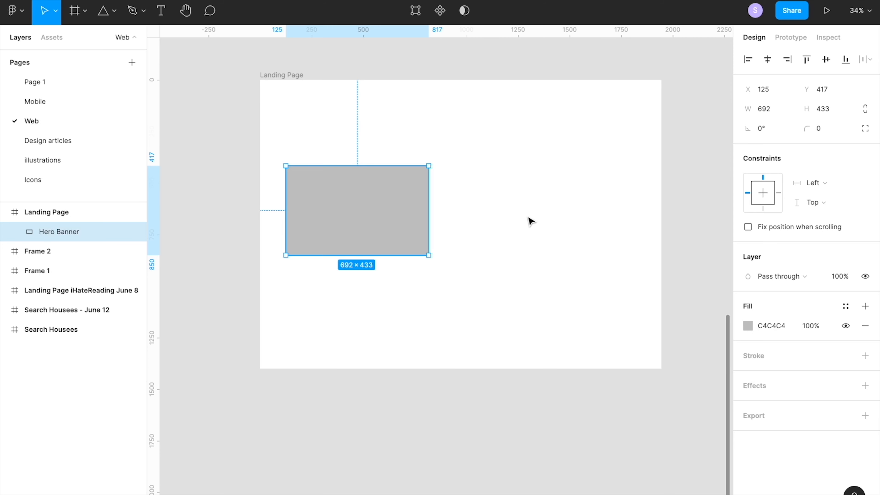
pyautogui.press('o')
pyautogui.moveTo(494, 176); pyautogui.dragTo(610, 283)
pyautogui.press('Delete')
# Step: Enlarge the Hero Banner to about 1045 × 701 and place it near the frame's middle, at about X 411, Y 293
pyautogui.moveTo(377, 176); pyautogui.dragTo(480, 175)
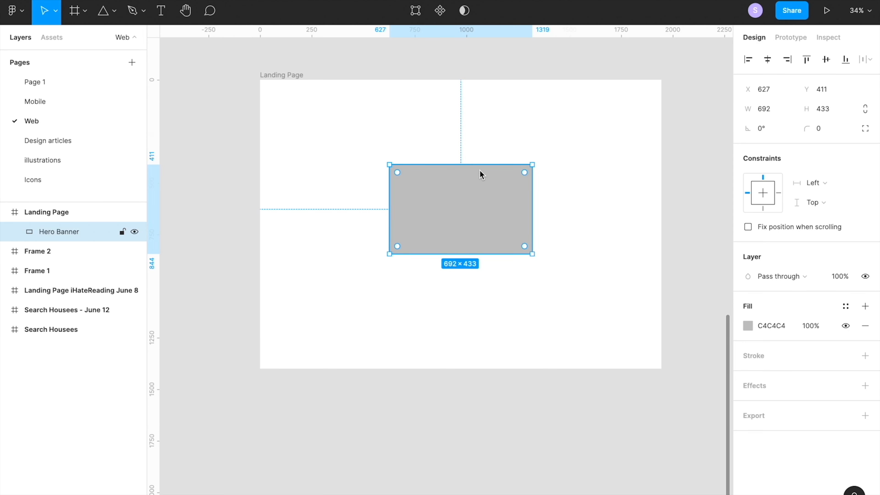
pyautogui.moveTo(532, 254); pyautogui.dragTo(605, 309)
pyautogui.moveTo(526, 228); pyautogui.dragTo(480, 203)
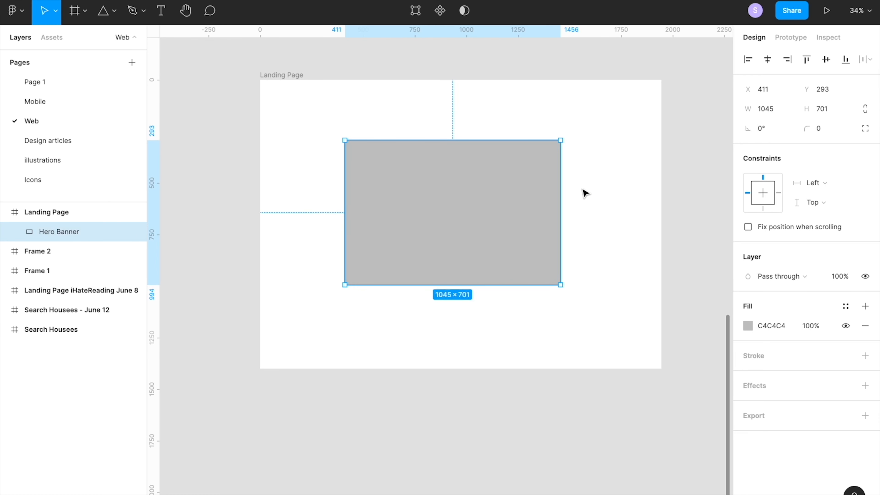
# Step: Draw an ellipse to the right of the Hero Banner and set its width and height to 380
pyautogui.press('o')
pyautogui.moveTo(577, 187); pyautogui.dragTo(655, 270)
pyautogui.click(837, 111)
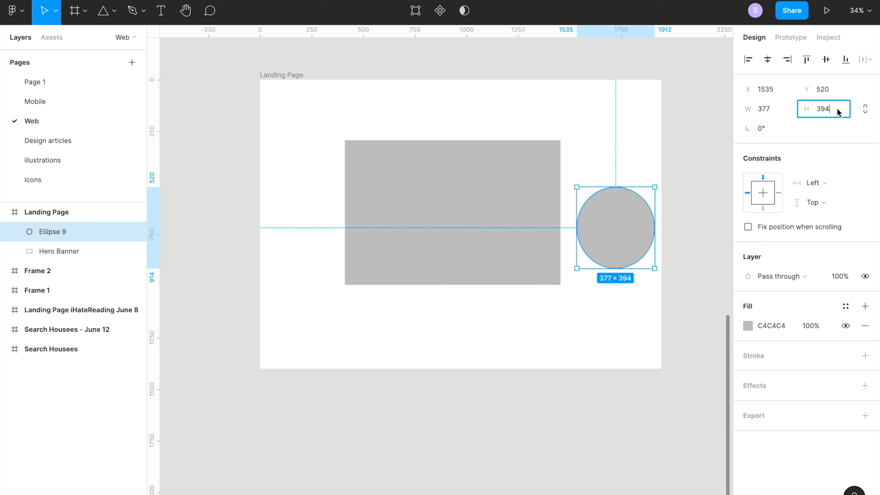
pyautogui.write('380')
pyautogui.click(779, 110)
pyautogui.write('380')
pyautogui.press('Return')
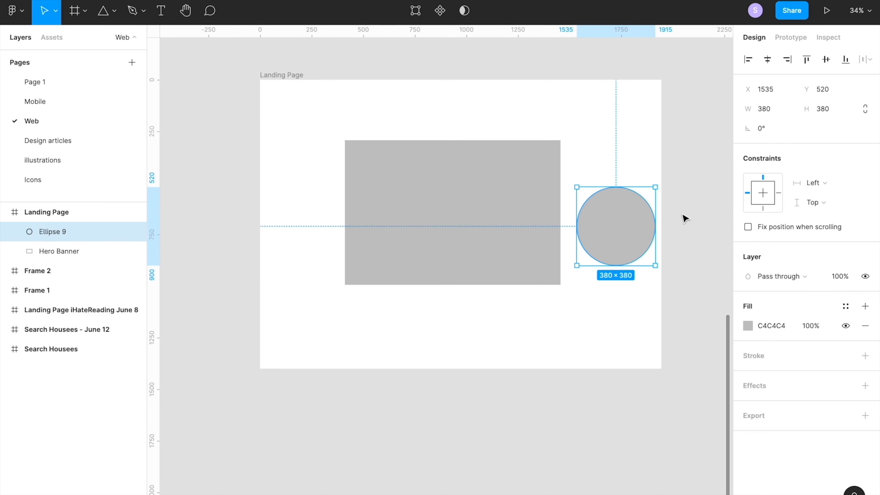
# Step: Fill the circle with black (000000) and place it over the middle of the Hero Banner, at about X 744, Y 428
pyautogui.moveTo(586, 226); pyautogui.dragTo(617, 208)
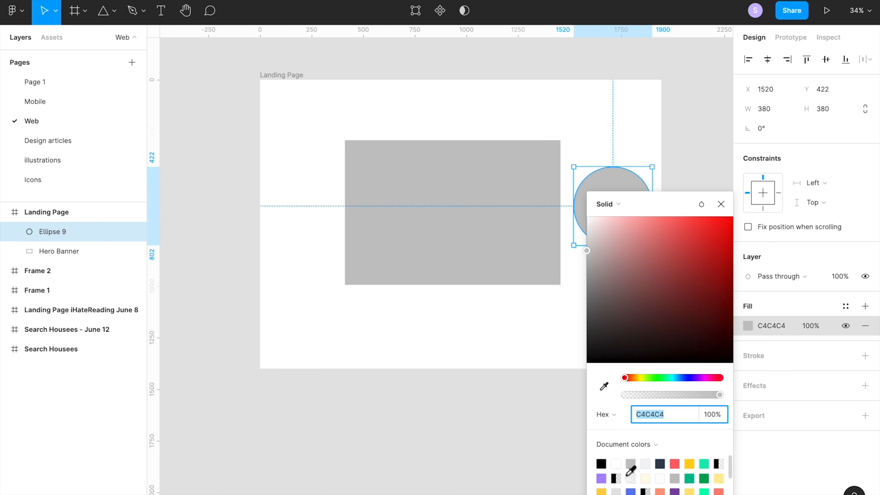
pyautogui.click(602, 464)
pyautogui.click(721, 205)
pyautogui.moveTo(628, 205); pyautogui.dragTo(466, 206)
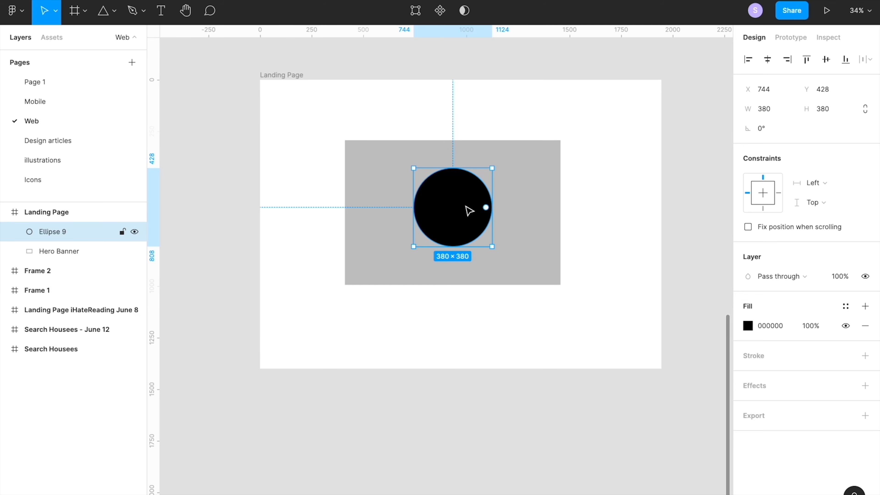
# Step: Rename the black circle's layer as "Image"
pyautogui.doubleClick(65, 231)
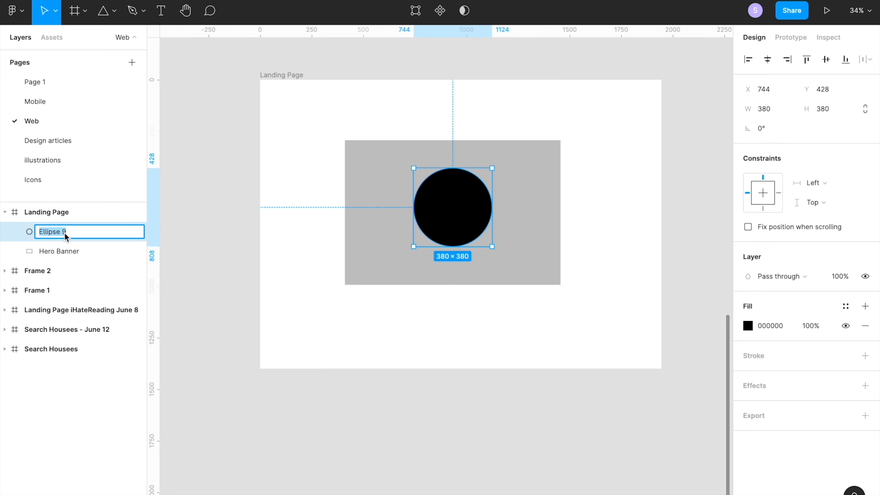
pyautogui.press('BackSpace')
pyautogui.write('Image')
pyautogui.press('Return')
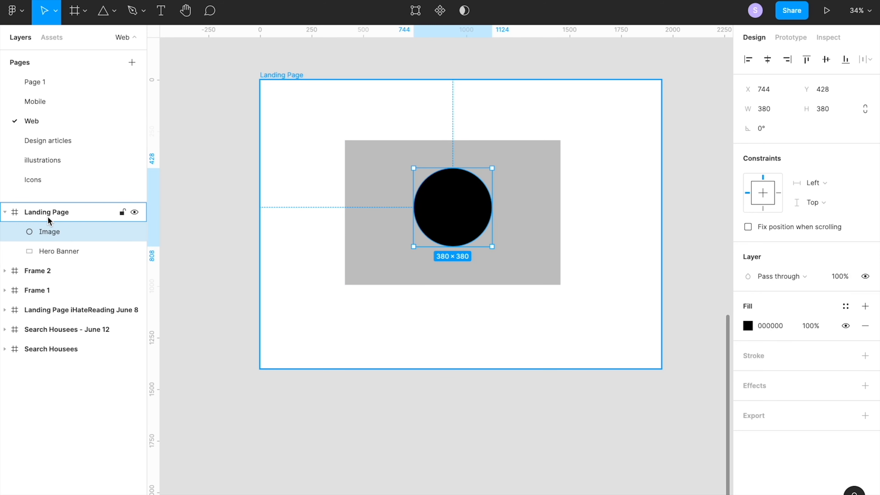
# Step: Select the Landing Page frame, the Hero Banner and the Image circle in turn to review the layer structure
pyautogui.click(294, 77)
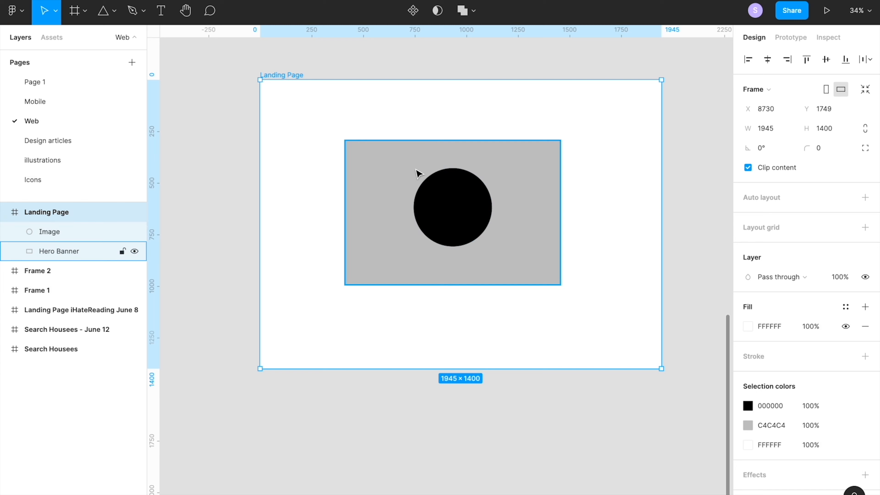
pyautogui.click(392, 182)
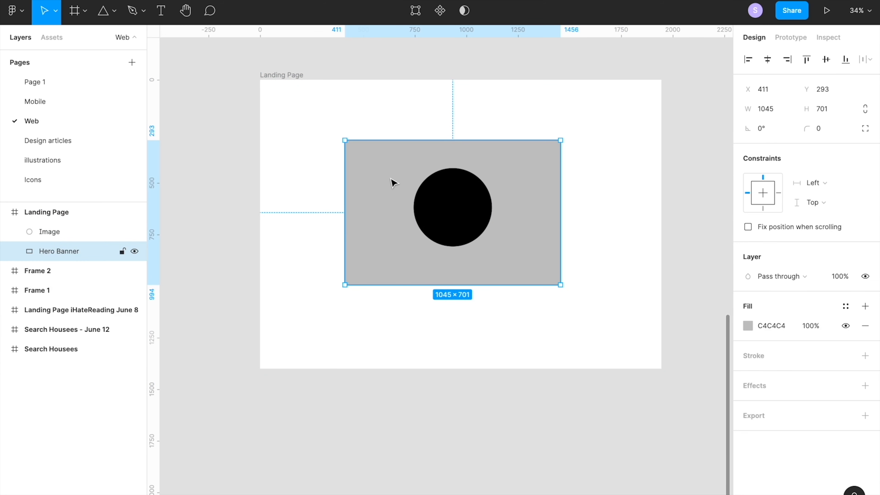
pyautogui.click(465, 207)
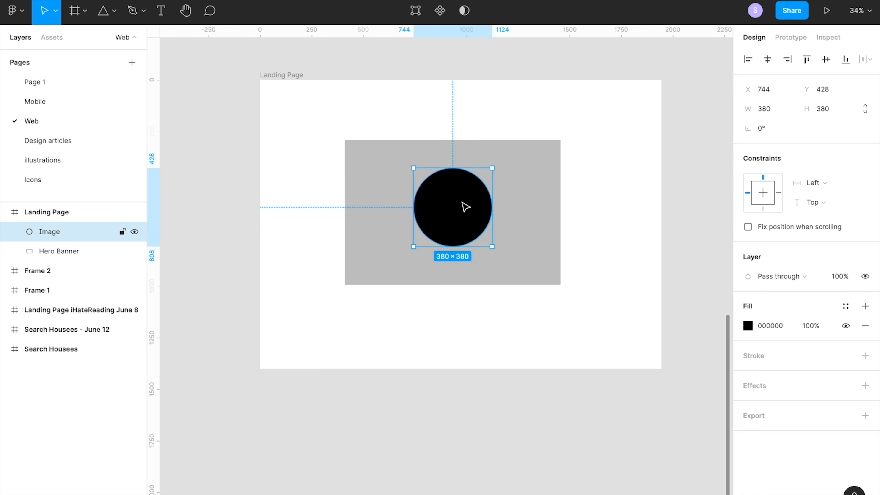
# Step: Select the Landing Page frame and its Image and Hero Banner layers to compare their order in the layer hierarchy
pyautogui.click(283, 77)
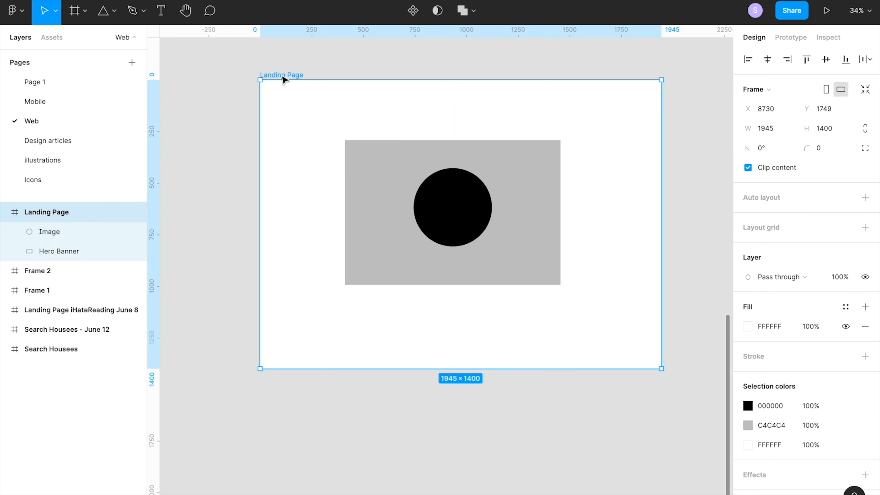
pyautogui.click(37, 232)
pyautogui.click(33, 253)
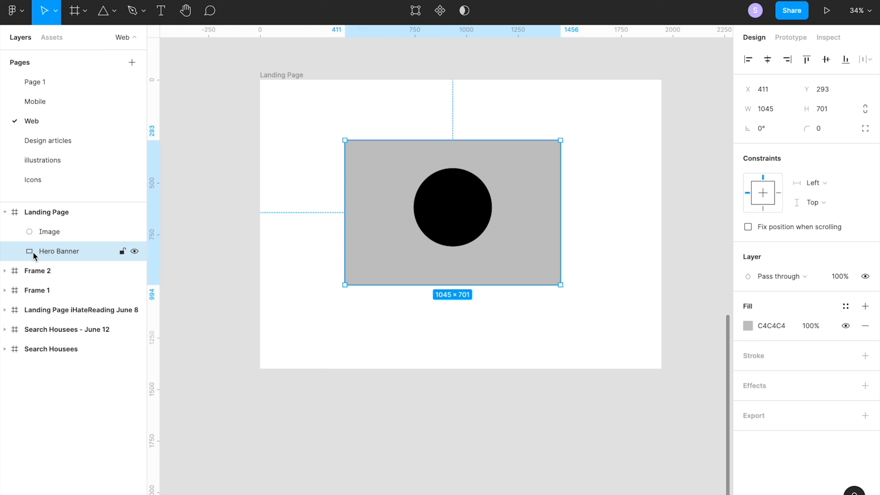
pyautogui.click(49, 231)
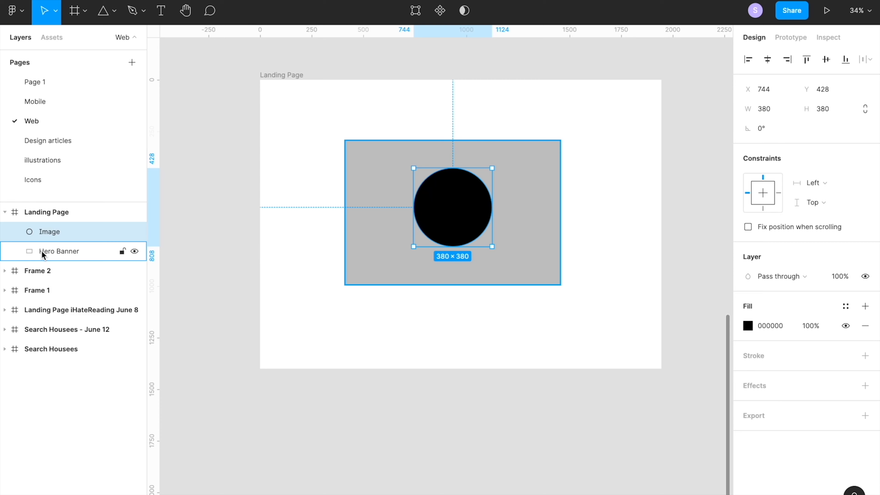
# Step: Try filling the Hero Banner rectangle with black (000000), and undo the fill change
pyautogui.click(528, 165)
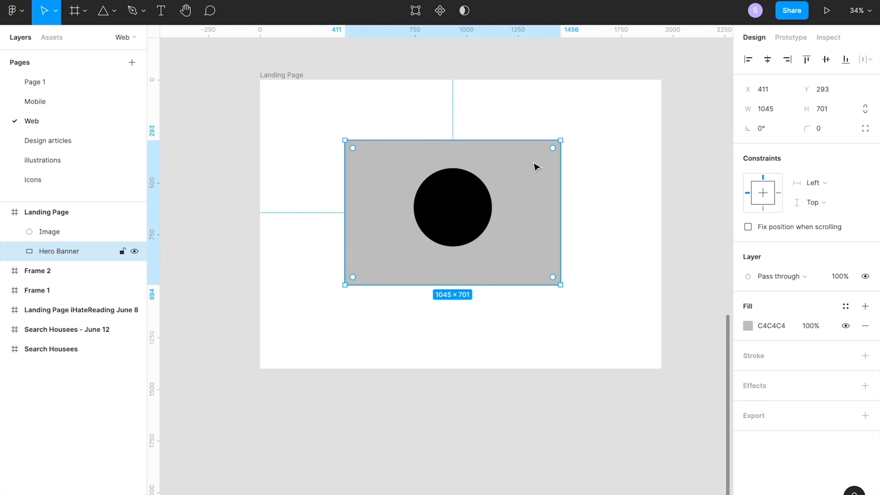
pyautogui.click(748, 325)
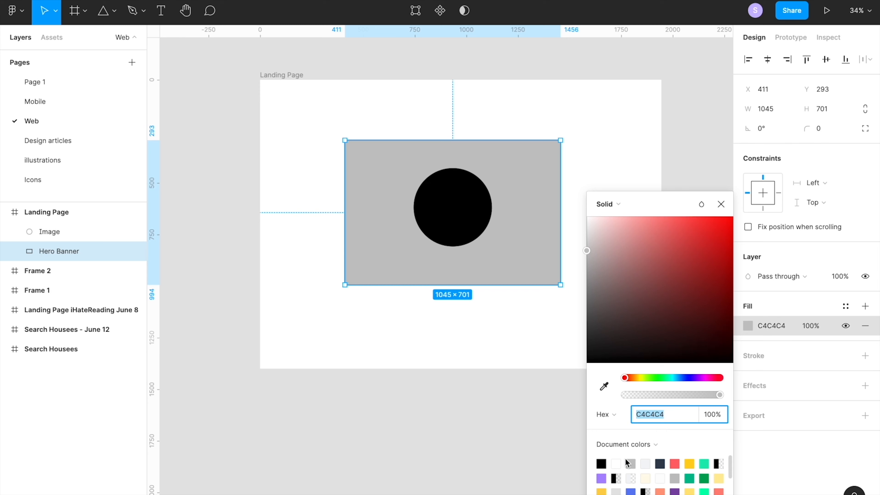
pyautogui.click(602, 464)
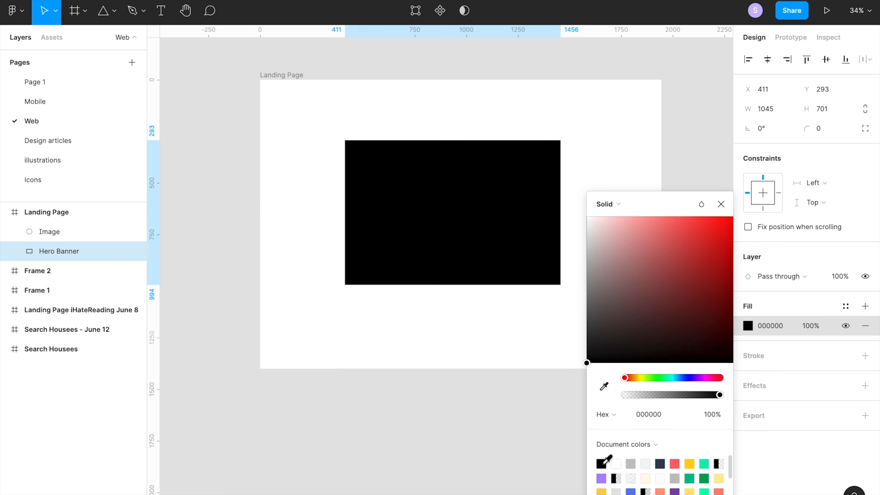
pyautogui.click(721, 204)
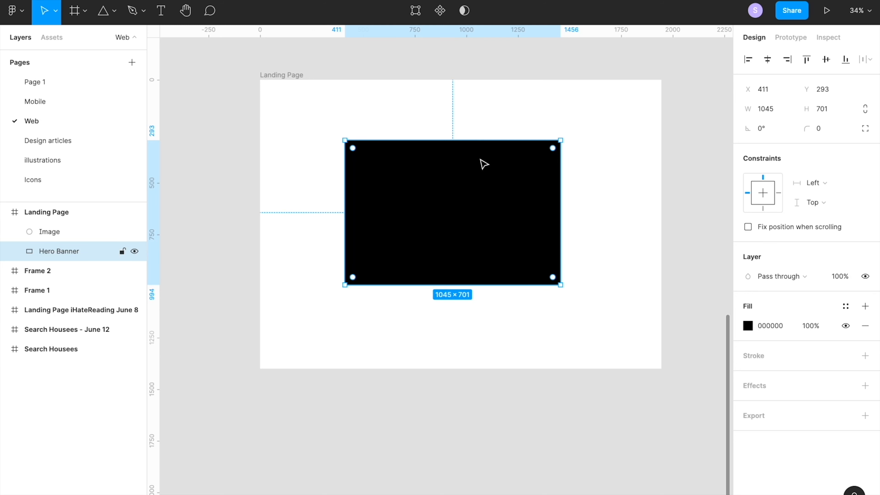
pyautogui.hotkey('ctrl', 'z')
# Step: Move the black Image circle to the upper-left area of the Hero Banner, at about X 480, Y 354
pyautogui.click(633, 243)
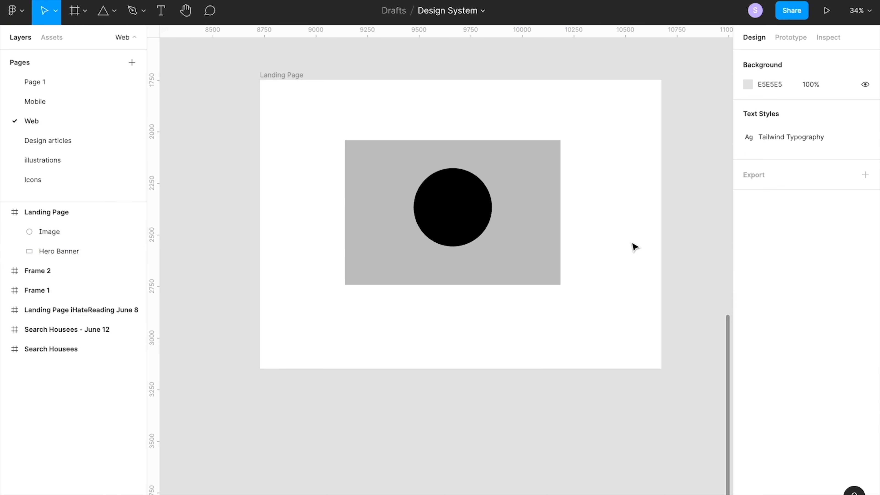
pyautogui.click(465, 206)
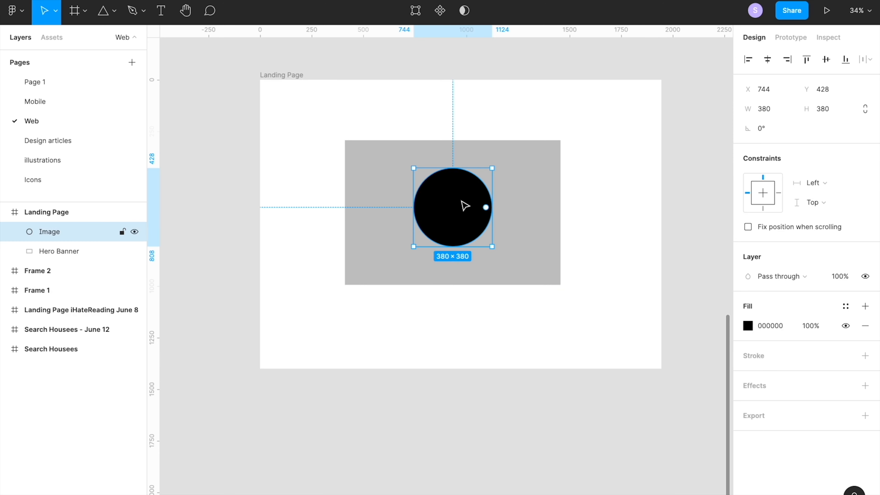
pyautogui.moveTo(459, 210); pyautogui.dragTo(404, 193)
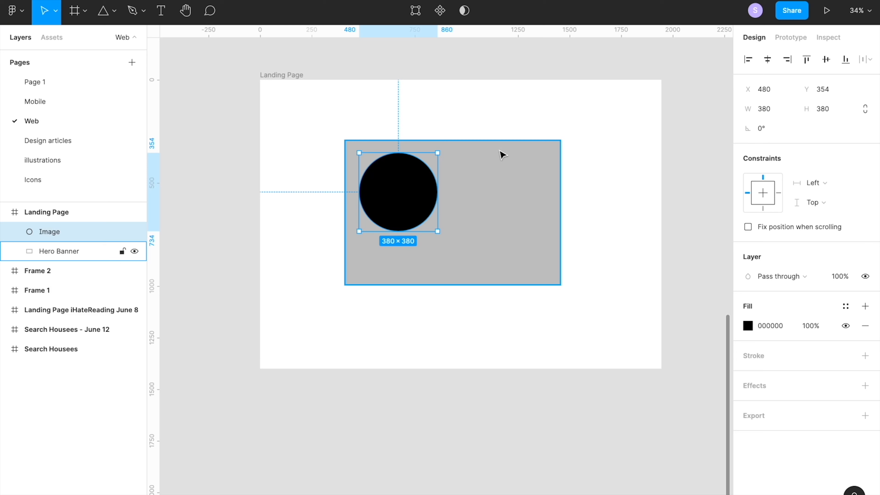
# Step: Add a text layer containing a placeholder full name above the Hero Banner, at about X 1195, Y 126
pyautogui.press('t')
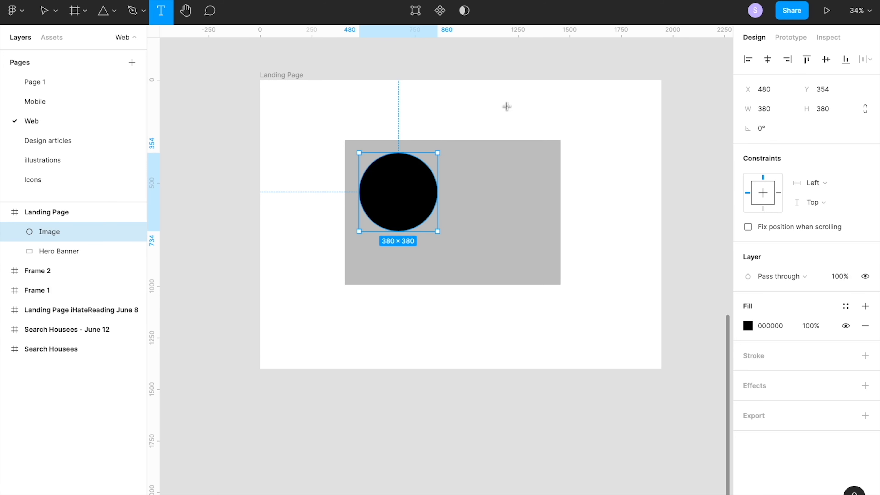
pyautogui.click(506, 106)
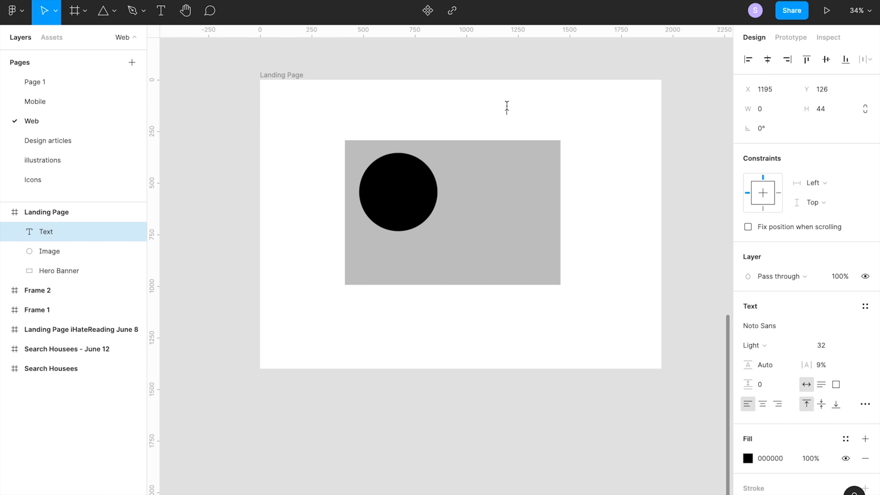
pyautogui.write('Joh n Does')
pyautogui.press('Left')
pyautogui.press('BackSpace')
pyautogui.press('End')
pyautogui.press('BackSpace')
pyautogui.press('Escape')
# Step: Set the name text's font size to 42 and place it beside the circle on the Hero Banner, at about X 934, Y 487
pyautogui.doubleClick(521, 112)
pyautogui.click(821, 346)
pyautogui.write('42')
pyautogui.press('Return')
pyautogui.moveTo(530, 114); pyautogui.dragTo(476, 185)
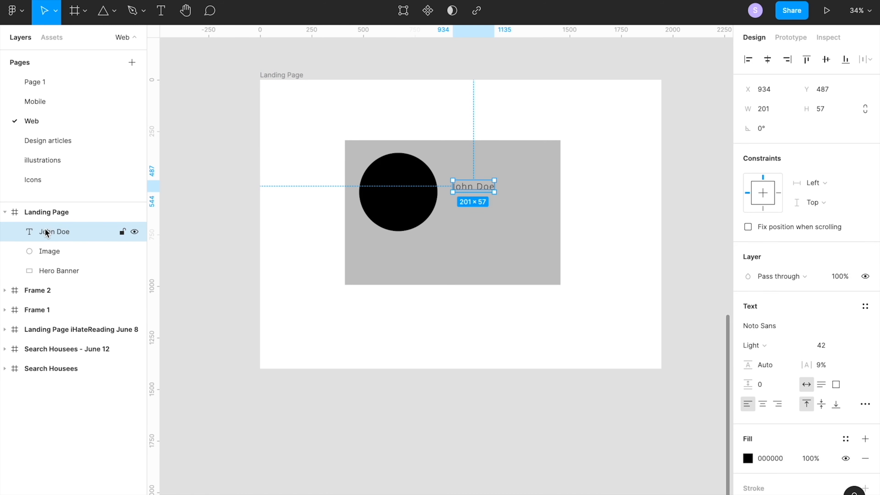
# Step: Restack the name text layer beneath the Hero Banner and bring it back up to the top of the Landing Page layers
pyautogui.moveTo(45, 230); pyautogui.dragTo(45, 273)
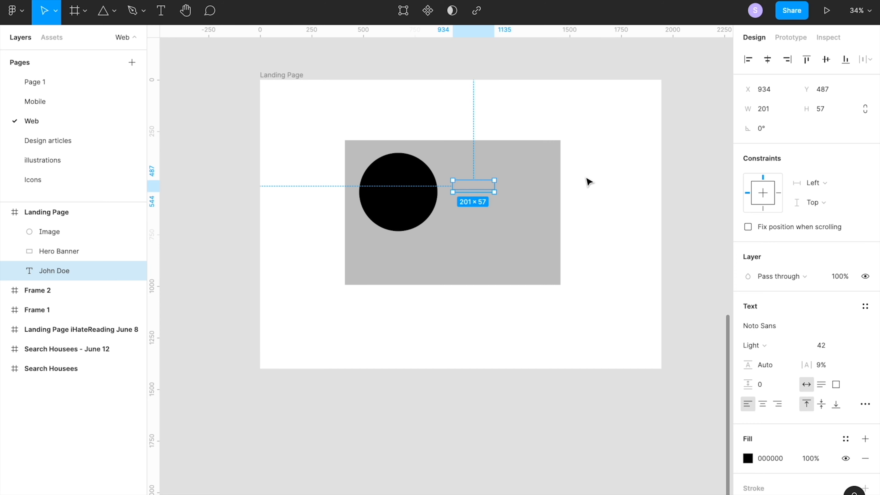
pyautogui.click(634, 223)
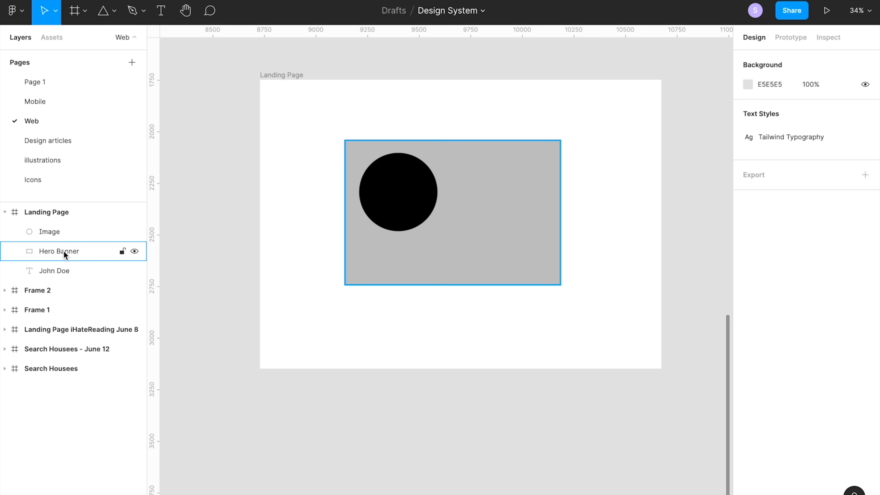
pyautogui.click(53, 272)
pyautogui.moveTo(43, 273); pyautogui.dragTo(46, 253)
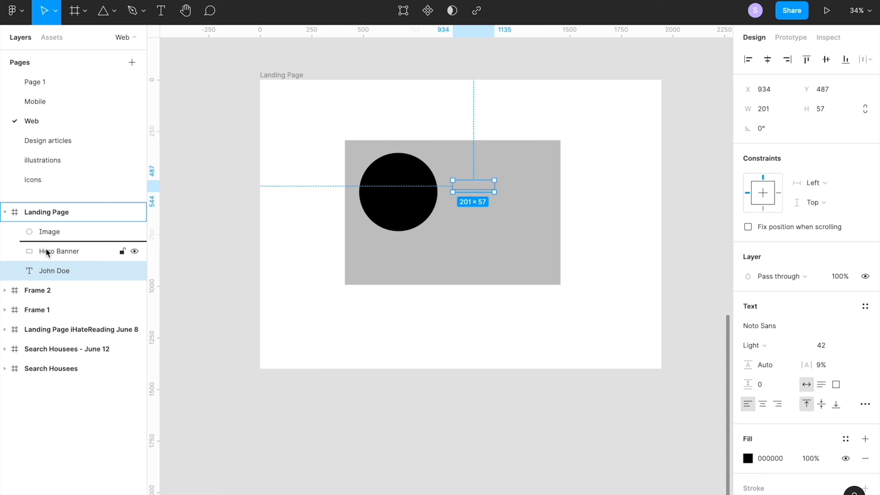
pyautogui.moveTo(47, 252); pyautogui.dragTo(47, 251)
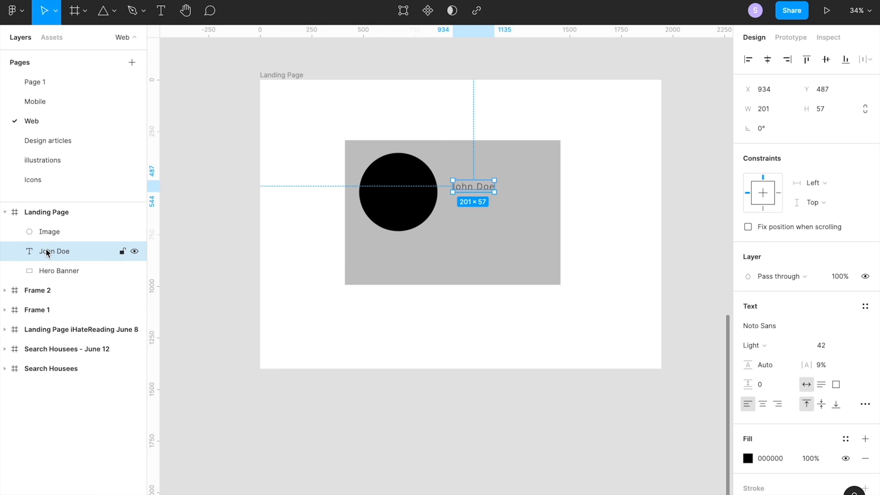
pyautogui.click(604, 187)
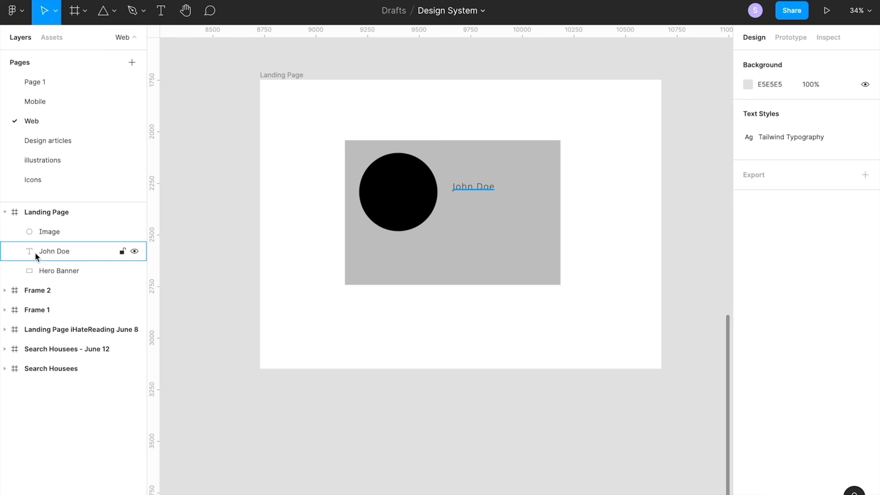
pyautogui.moveTo(41, 250); pyautogui.dragTo(49, 222)
pyautogui.click(293, 290)
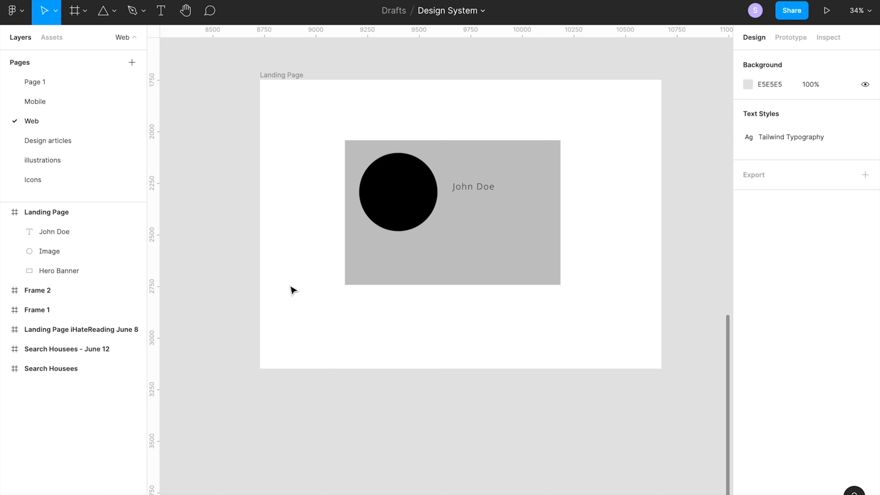
# Step: Draw a nearly horizontal line about 1058 long below the Hero Banner and move the name text onto it, at about X 772, Y 1108
pyautogui.press('l')
pyautogui.moveTo(342, 315); pyautogui.dragTo(564, 313)
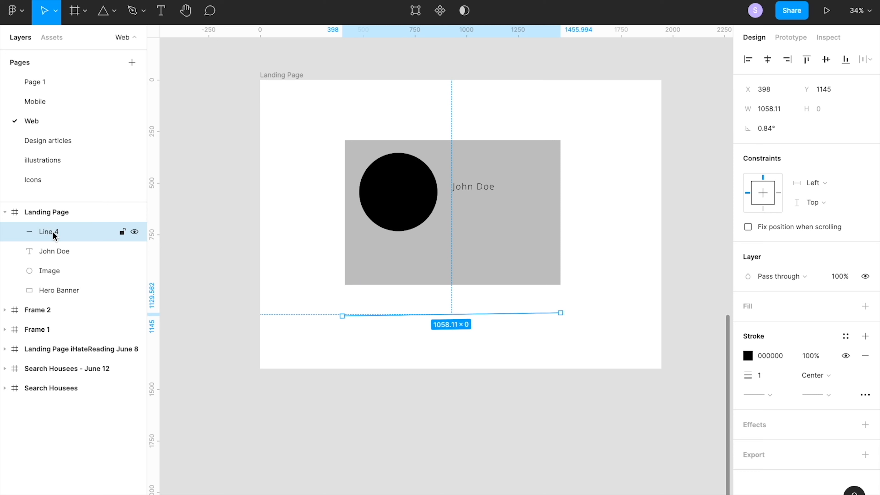
pyautogui.moveTo(478, 189); pyautogui.dragTo(445, 320)
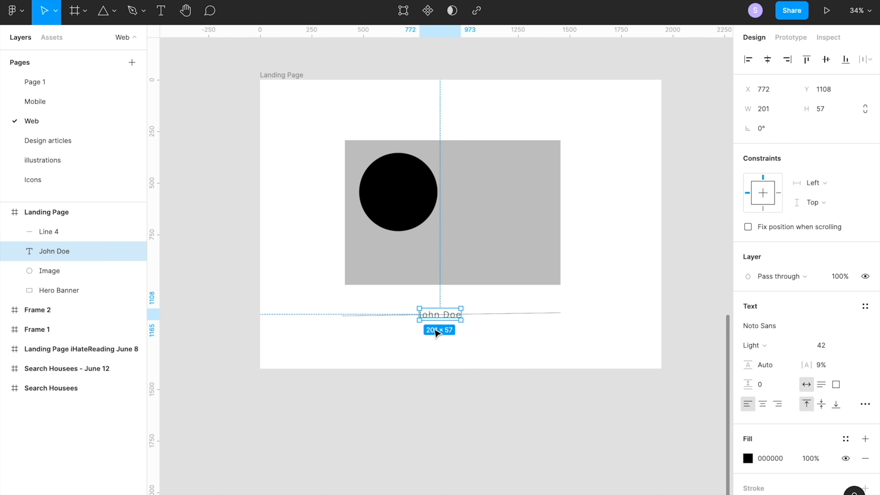
pyautogui.click(433, 335)
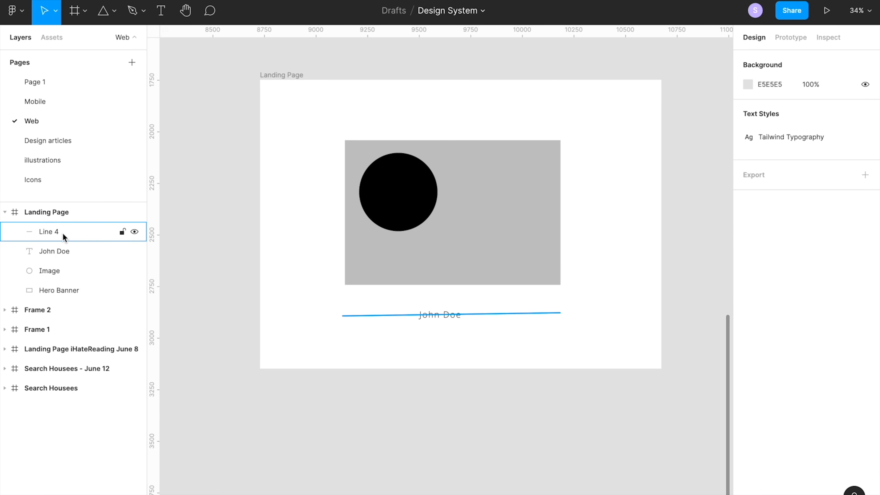
# Step: Move the name text layer above the line in the Landing Page's layer order
pyautogui.click(59, 251)
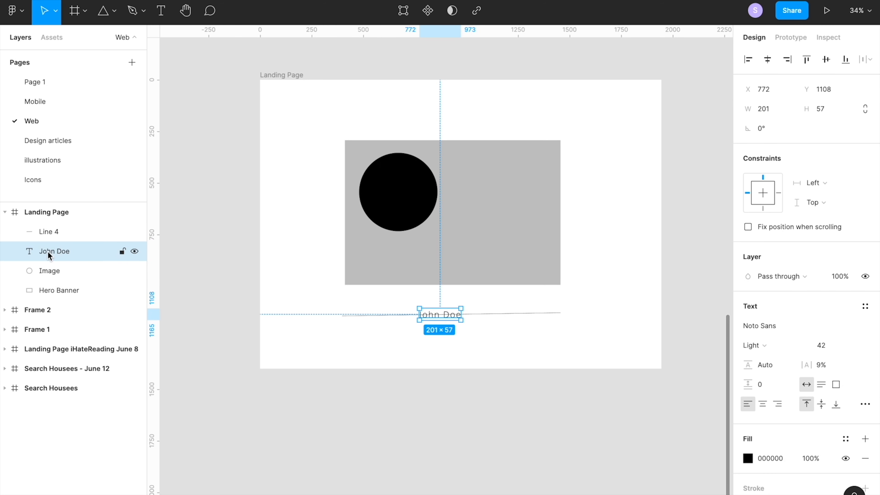
pyautogui.moveTo(47, 250); pyautogui.dragTo(58, 223)
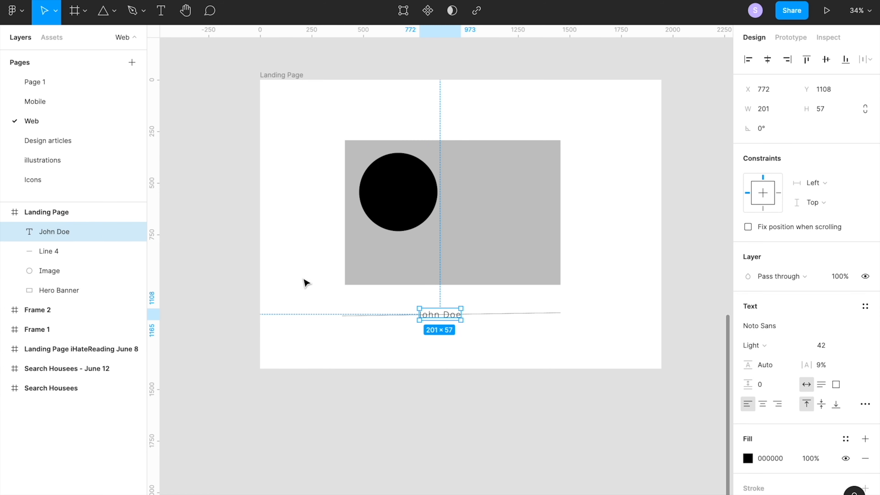
pyautogui.click(385, 335)
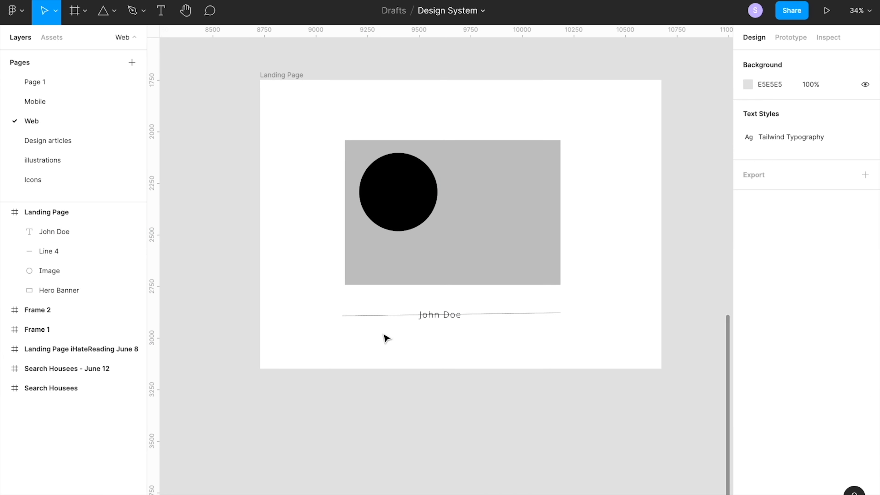
# Step: Send the line beneath the Hero Banner in the layer order and move it behind the banner, at about X 411, Y 863
pyautogui.click(493, 315)
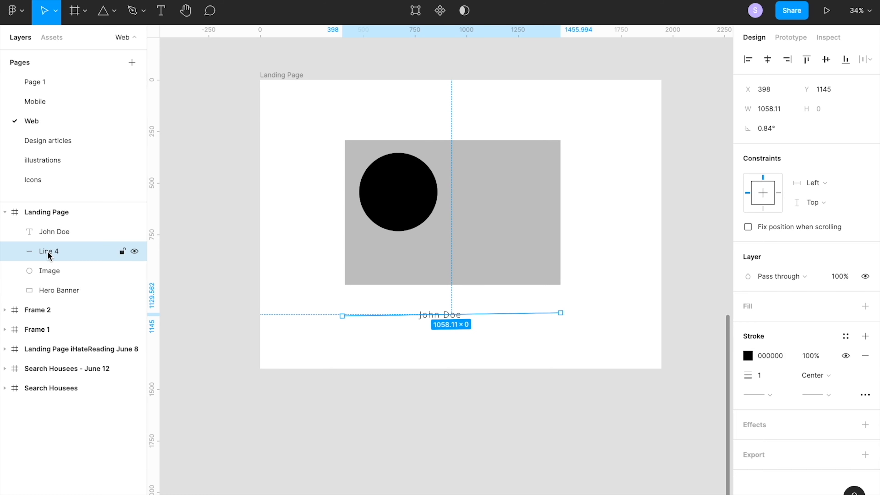
pyautogui.moveTo(45, 251); pyautogui.dragTo(46, 294)
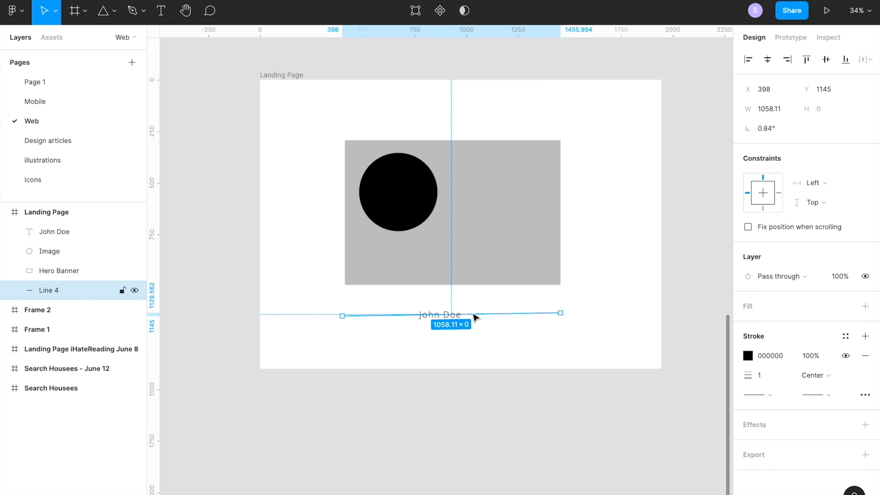
pyautogui.moveTo(474, 317); pyautogui.dragTo(478, 258)
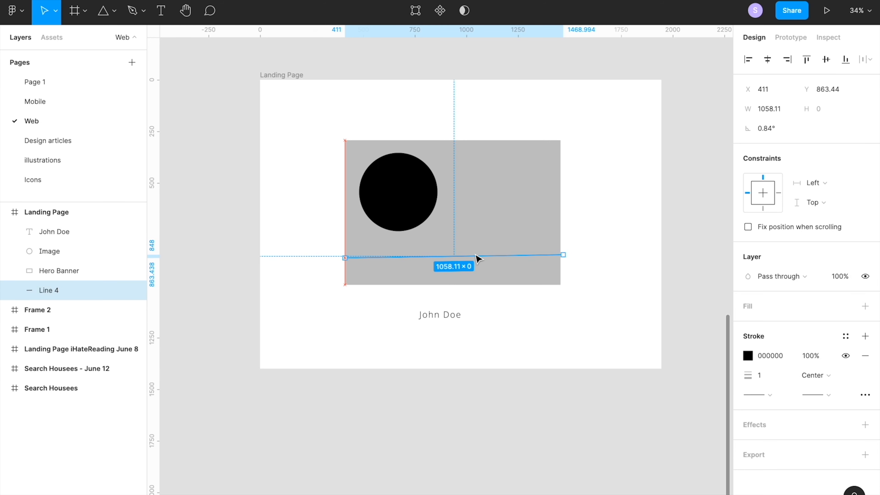
pyautogui.click(640, 231)
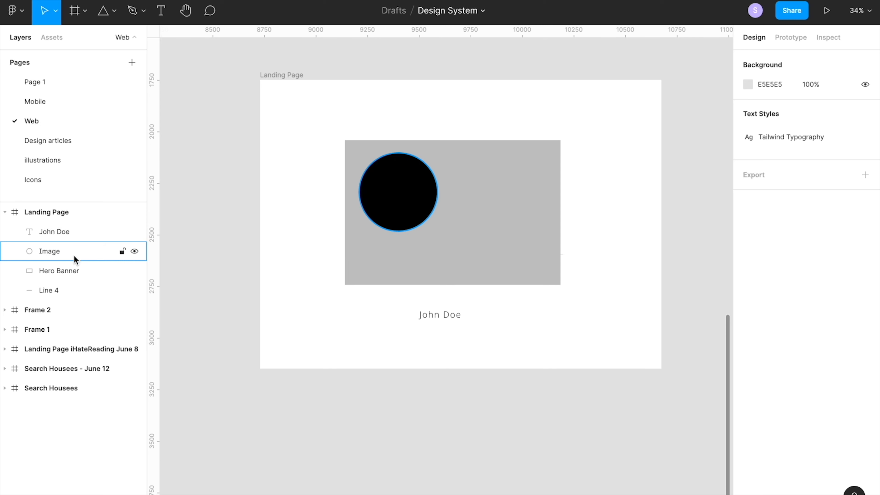
# Step: Duplicate the Landing Page frame with its contents and place the copy below the original, at about X 8763, Y 3359
pyautogui.click(427, 318)
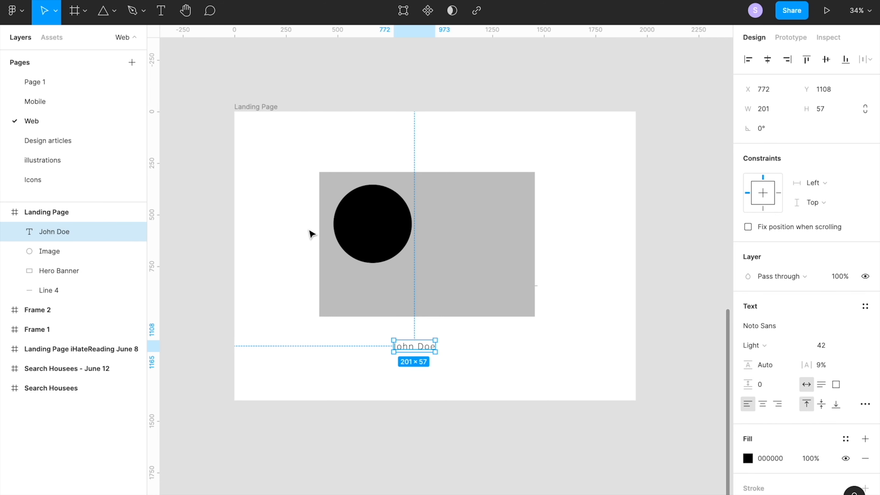
pyautogui.scroll(-5, 310, 234)
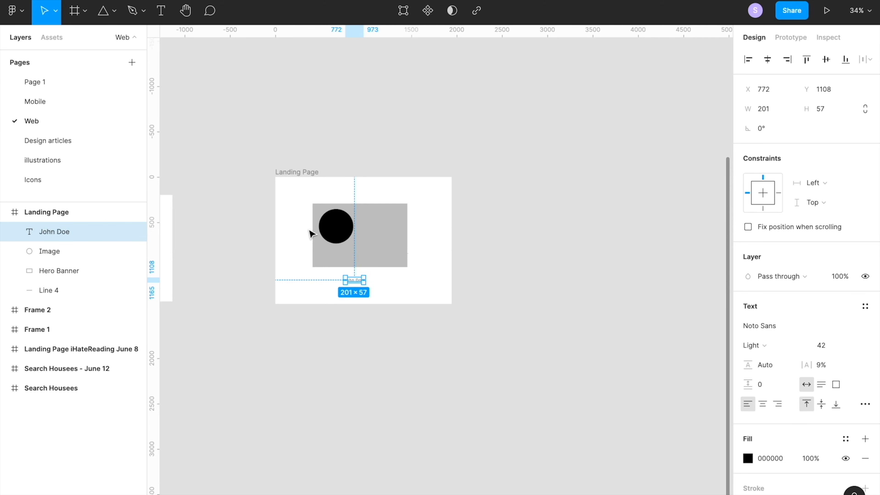
pyautogui.scroll(4, 288, 207)
pyautogui.click(290, 149)
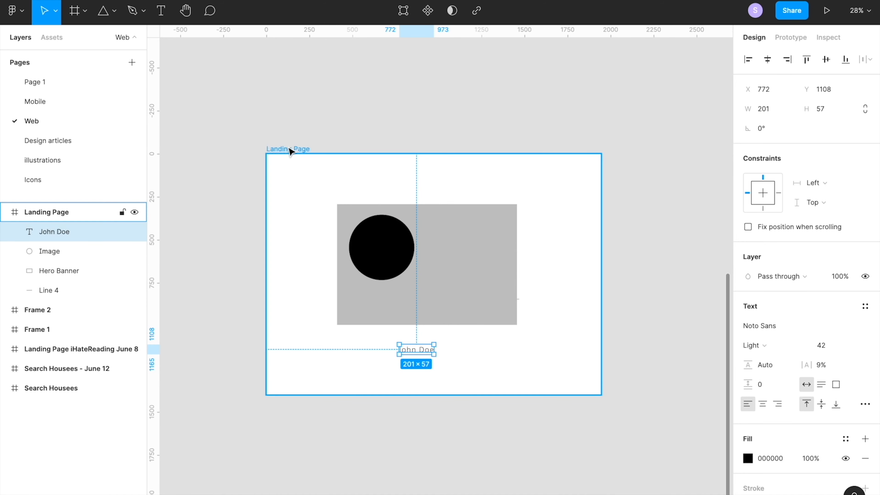
pyautogui.scroll(-2, 291, 151)
pyautogui.moveTo(291, 150); pyautogui.dragTo(295, 362)
pyautogui.scroll(-3, 295, 362)
pyautogui.scroll(-1, 295, 363)
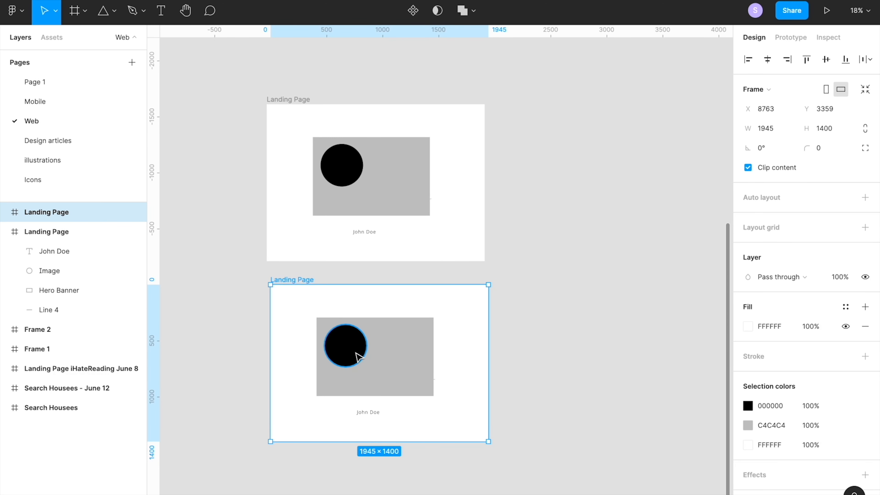
# Step: Duplicate the lower frame's Image circle and Hero Banner onto the empty canvas, at about X 11223, Y 2017 and X 11356, Y 2708 respectively
pyautogui.click(344, 345)
pyautogui.moveTo(342, 349); pyautogui.dragTo(561, 160)
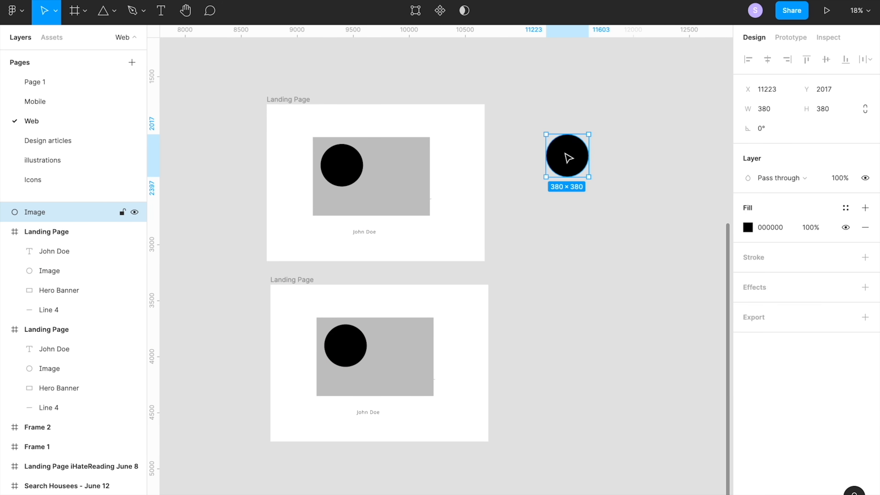
pyautogui.hscroll(3, 565, 160)
pyautogui.scroll(-1, 565, 160)
pyautogui.click(346, 346)
pyautogui.moveTo(346, 346); pyautogui.dragTo(590, 239)
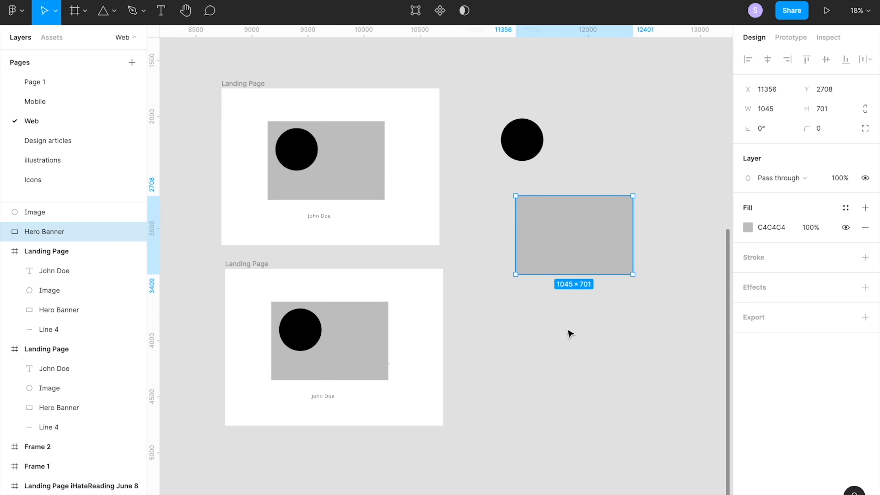
# Step: Duplicate the Landing Page frame five more times across the canvas, with copies at about X 12566, Y 1697; X 10675, Y 5463; and X 8147, Y 5254
pyautogui.scroll(-3, 570, 334)
pyautogui.hscroll(2, 442, 311)
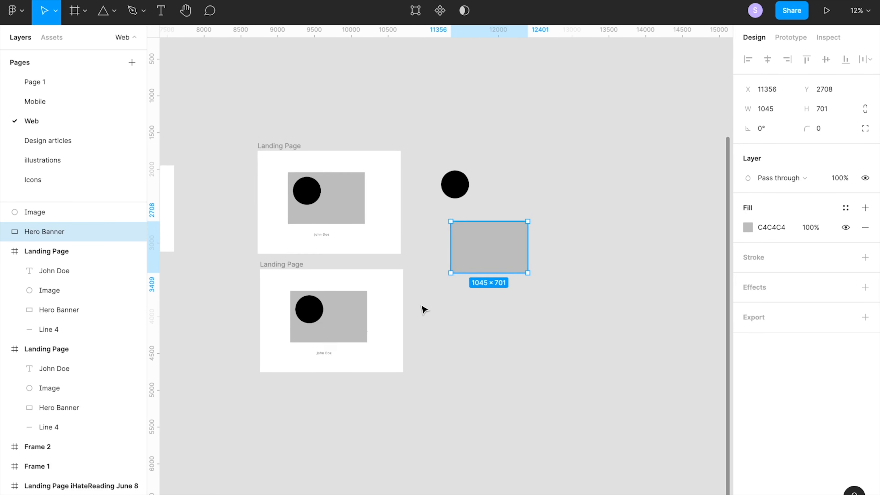
pyautogui.scroll(2, 425, 309)
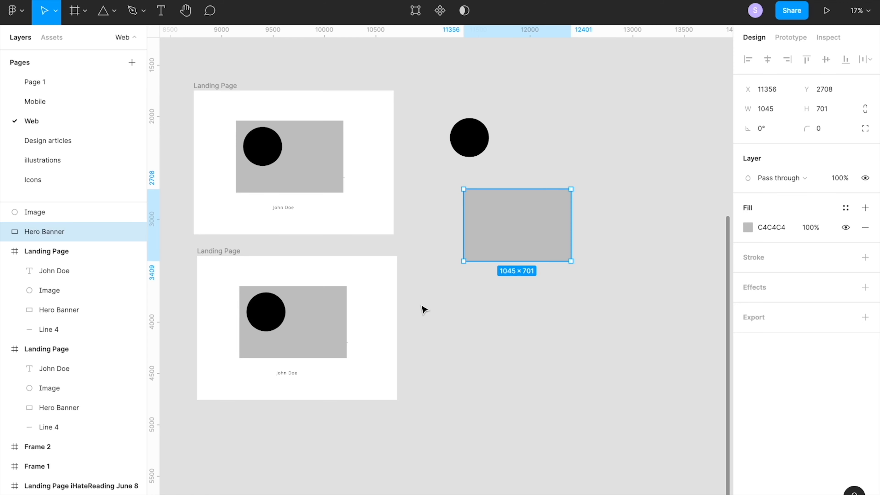
pyautogui.moveTo(196, 87); pyautogui.dragTo(599, 82)
pyautogui.hscroll(5, 599, 83)
pyautogui.scroll(-2, 599, 82)
pyautogui.moveTo(501, 86); pyautogui.dragTo(299, 393)
pyautogui.scroll(-3, 564, 315)
pyautogui.hscroll(2, 564, 314)
pyautogui.scroll(-2, 564, 315)
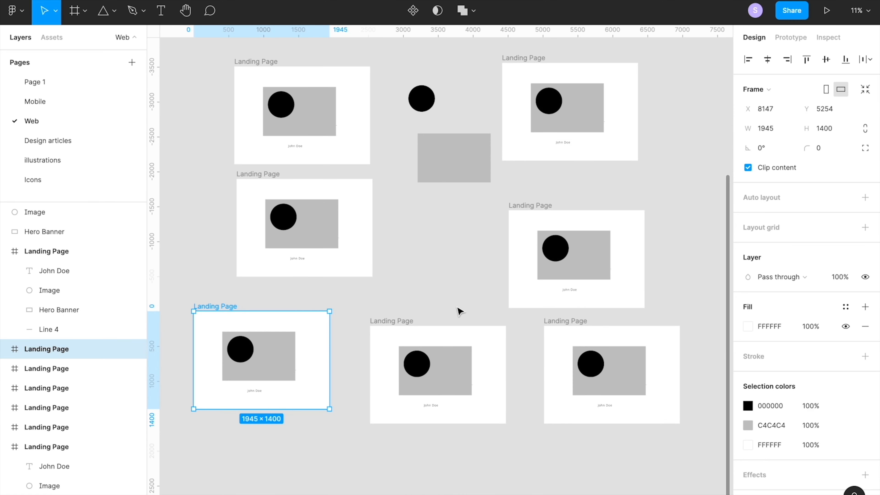
# Step: Select several of the duplicated Landing Page frames in turn and examine how the copies are arranged on the Web page
pyautogui.click(540, 96)
pyautogui.click(527, 205)
pyautogui.click(399, 320)
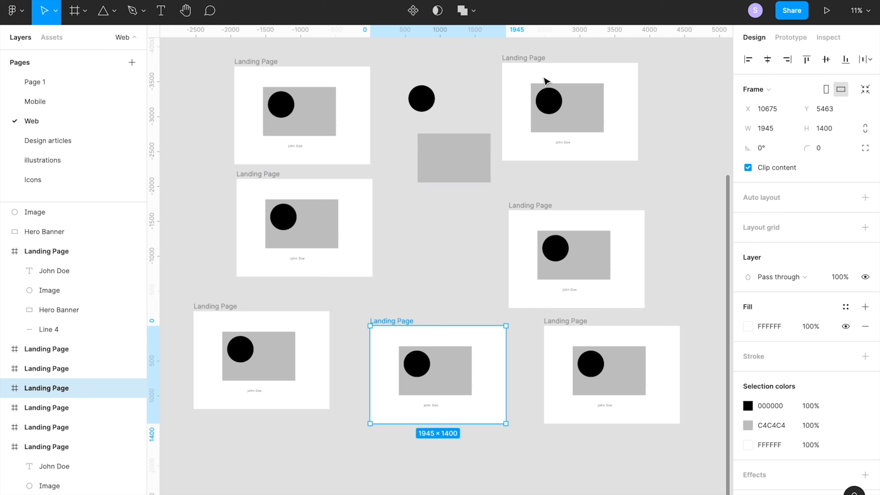
pyautogui.scroll(1, 546, 81)
pyautogui.scroll(2, 546, 81)
pyautogui.hscroll(2, 546, 81)
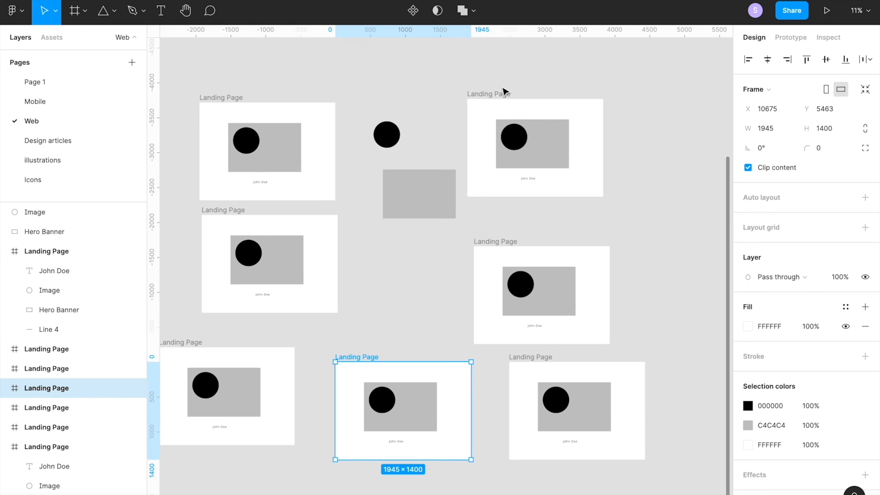
pyautogui.click(502, 93)
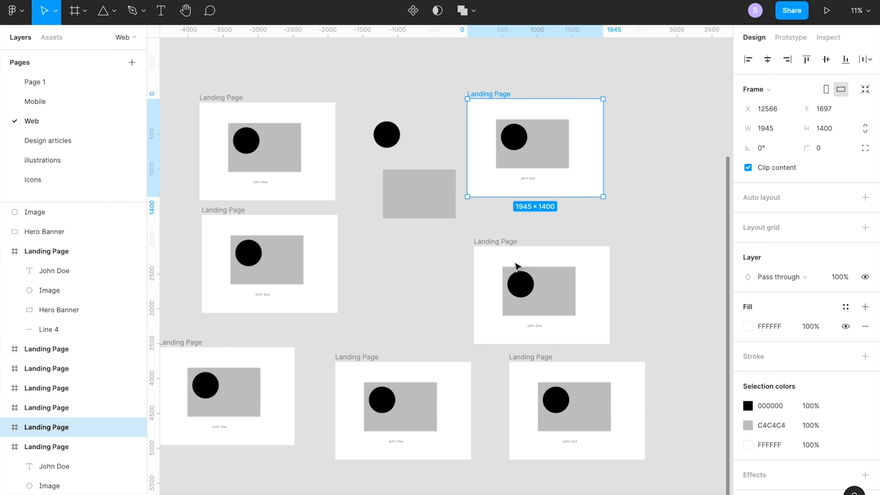
pyautogui.hscroll(-3, 407, 374)
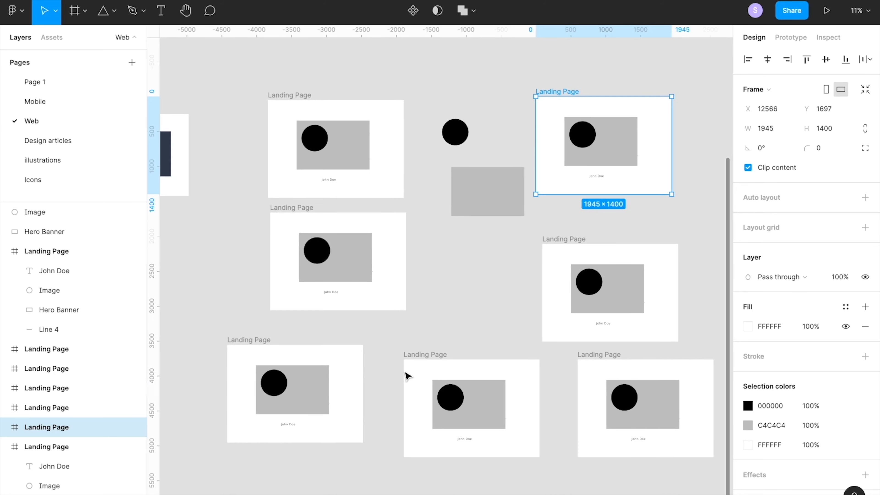
pyautogui.scroll(-1, 407, 374)
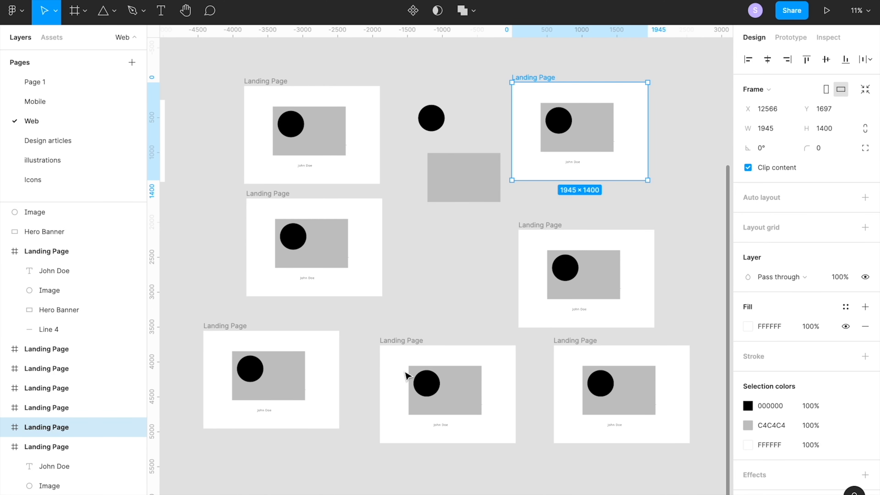
pyautogui.hscroll(3, 407, 374)
pyautogui.hscroll(-2, 407, 374)
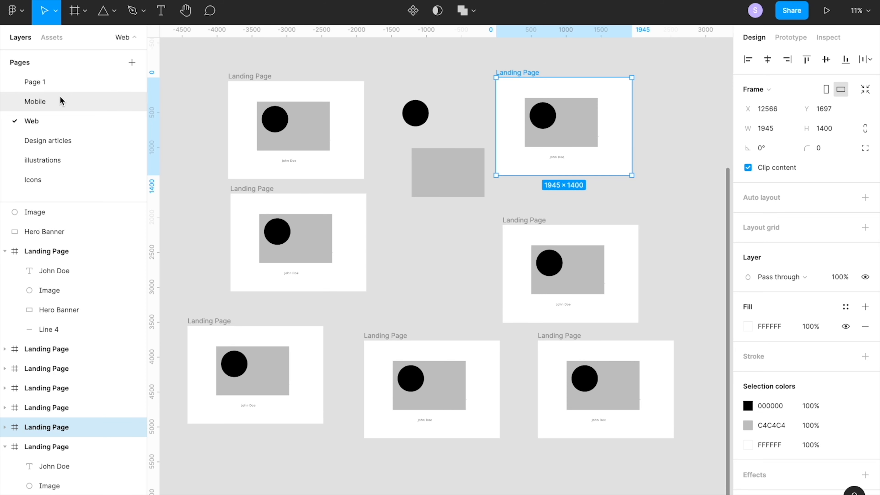
# Step: Open the Mobile page and the Design articles page, and examine the article frames from the overview to close up
pyautogui.click(38, 102)
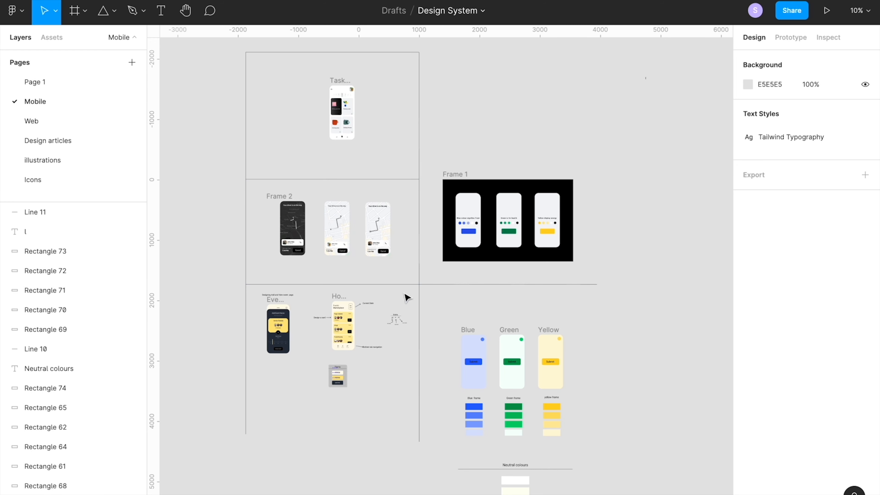
pyautogui.click(83, 141)
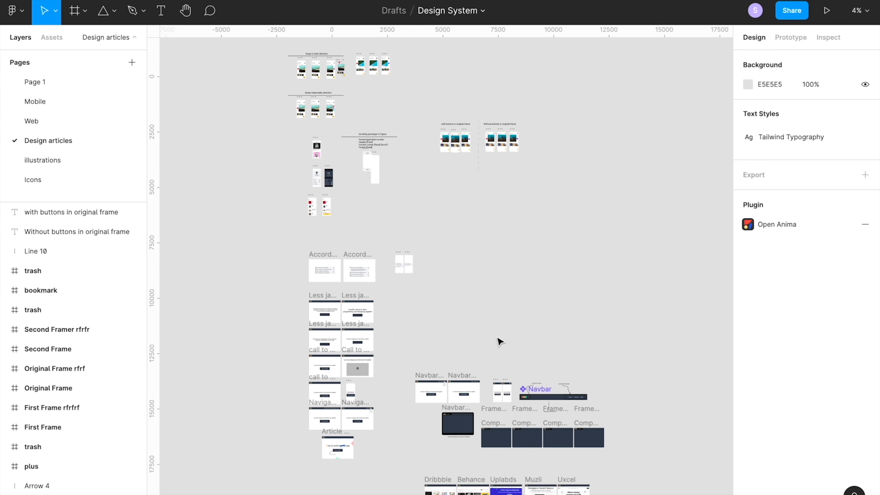
pyautogui.scroll(-5, 499, 341)
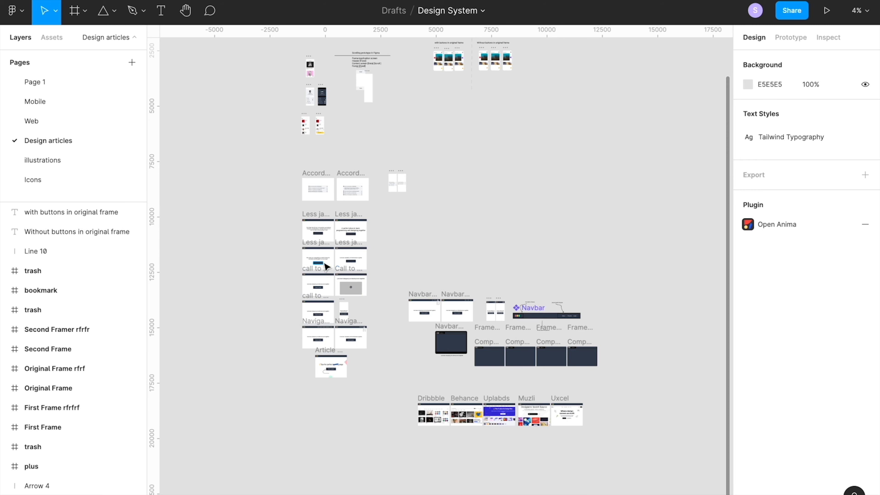
pyautogui.scroll(10, 325, 267)
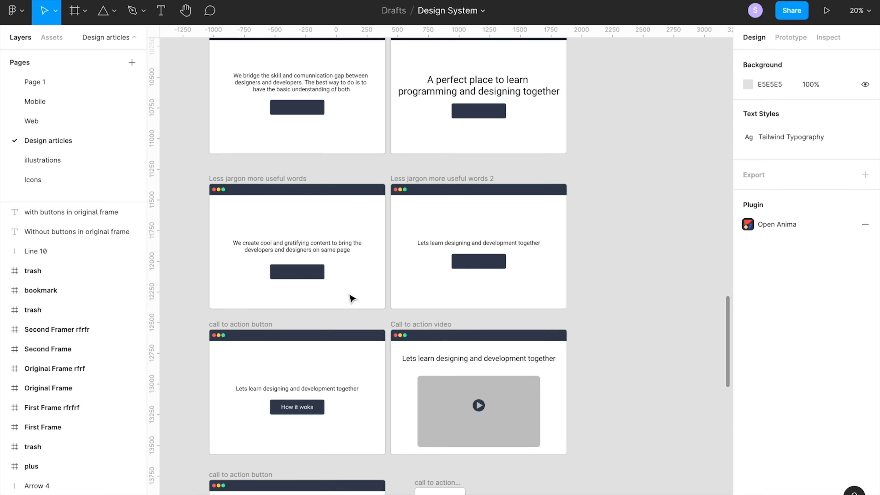
pyautogui.scroll(2, 351, 298)
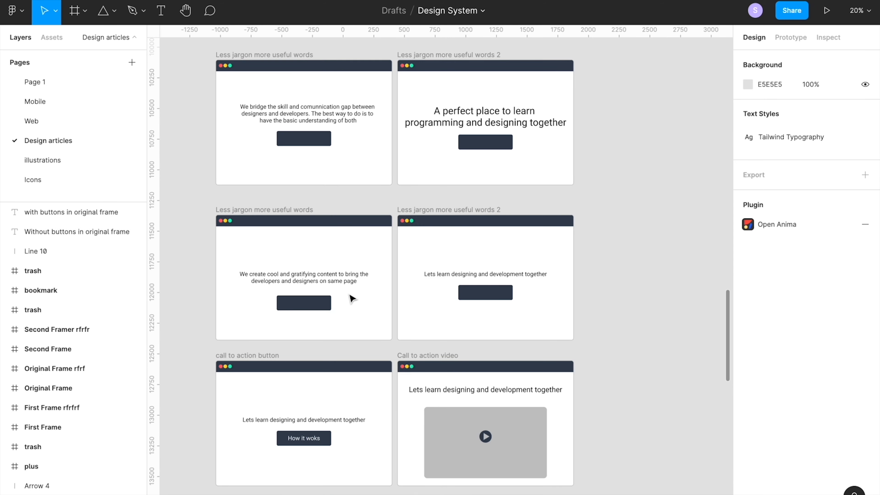
pyautogui.scroll(10, 352, 298)
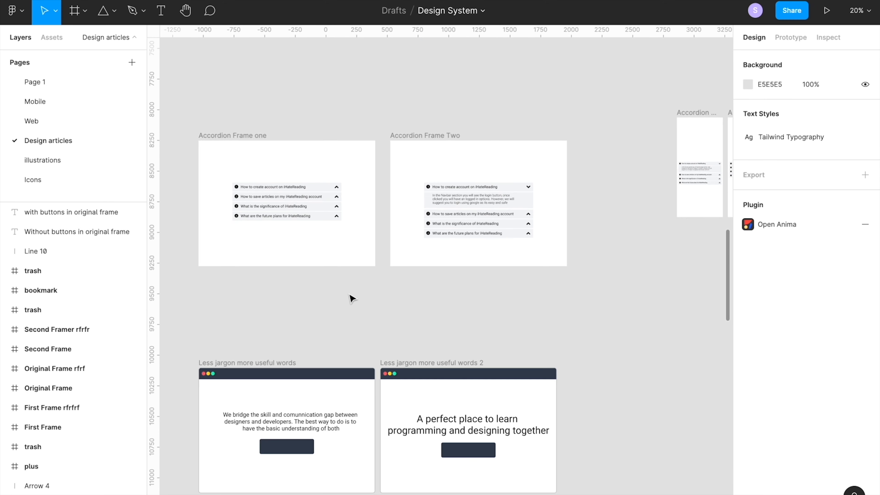
pyautogui.keyDown('ctrl'); pyautogui.scroll(-5, 352, 298); pyautogui.keyUp('ctrl')
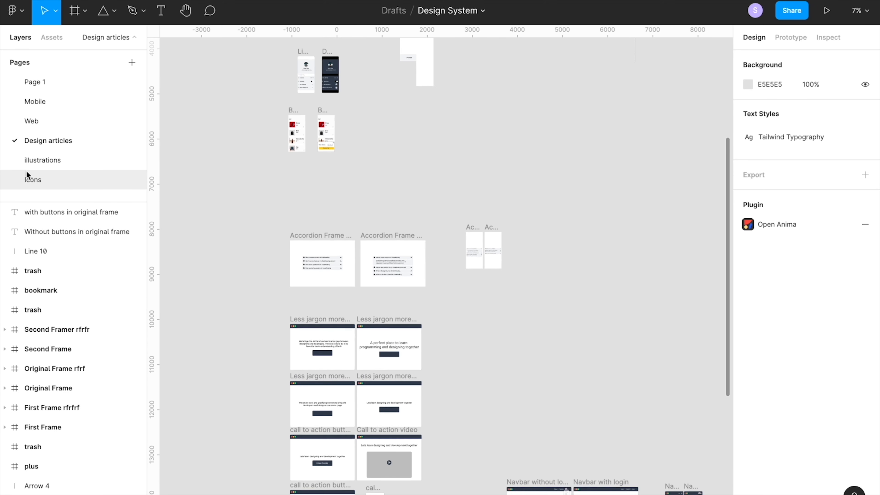
# Step: Examine the artwork on the illustrations page and the Icons page
pyautogui.click(37, 163)
pyautogui.keyDown('ctrl'); pyautogui.scroll(-5, 449, 298); pyautogui.keyUp('ctrl')
pyautogui.keyDown('ctrl'); pyautogui.scroll(2, 449, 299); pyautogui.keyUp('ctrl')
pyautogui.keyDown('ctrl'); pyautogui.scroll(3, 449, 299); pyautogui.keyUp('ctrl')
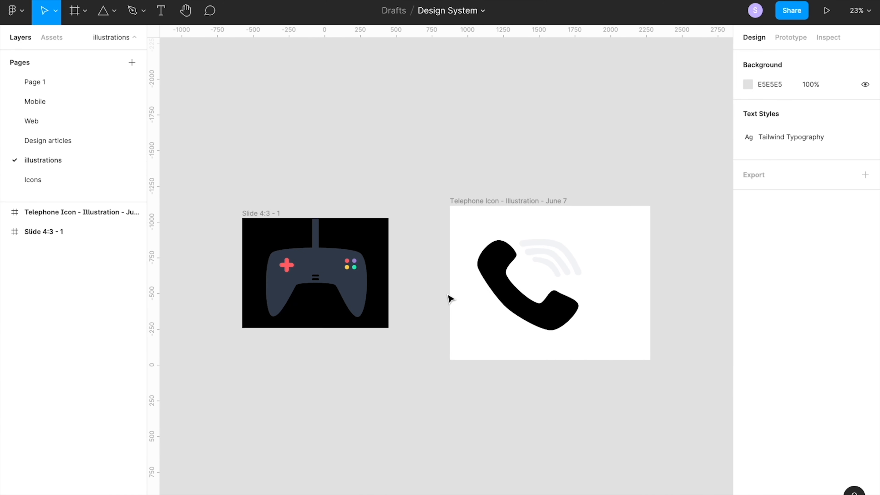
pyautogui.click(58, 180)
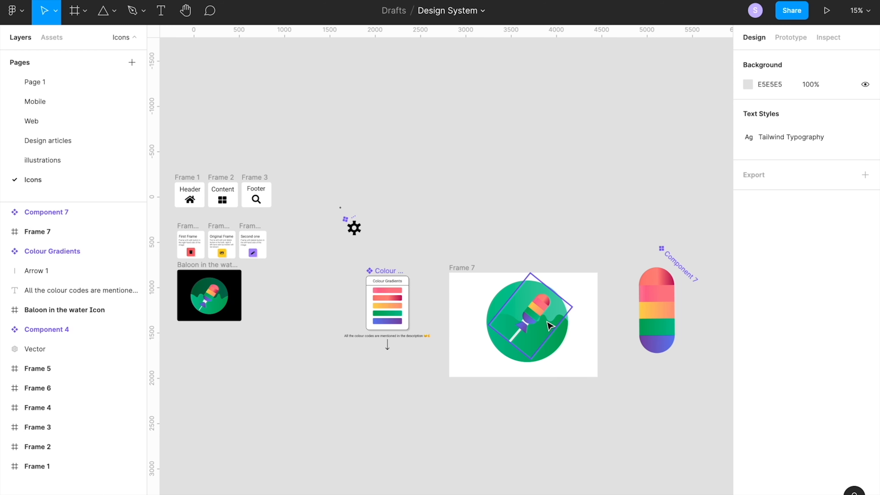
# Step: Add a new page directly after the Mobile page and name it Branding
pyautogui.click(47, 101)
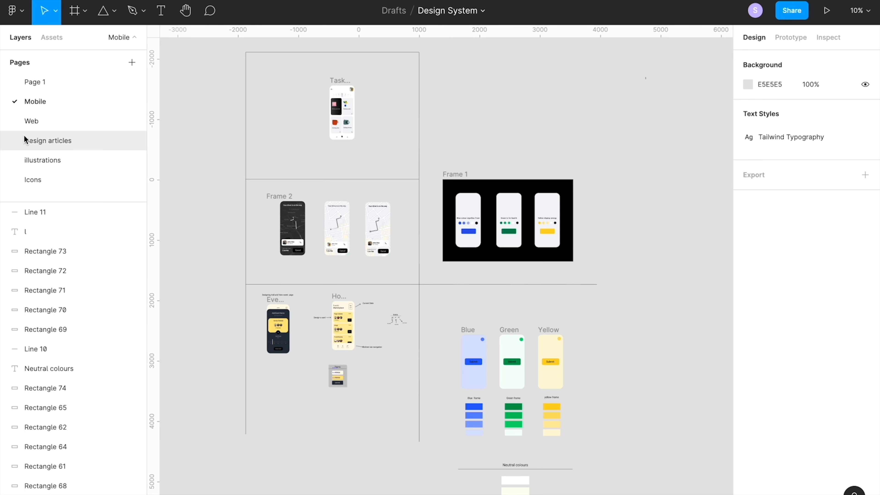
pyautogui.click(132, 63)
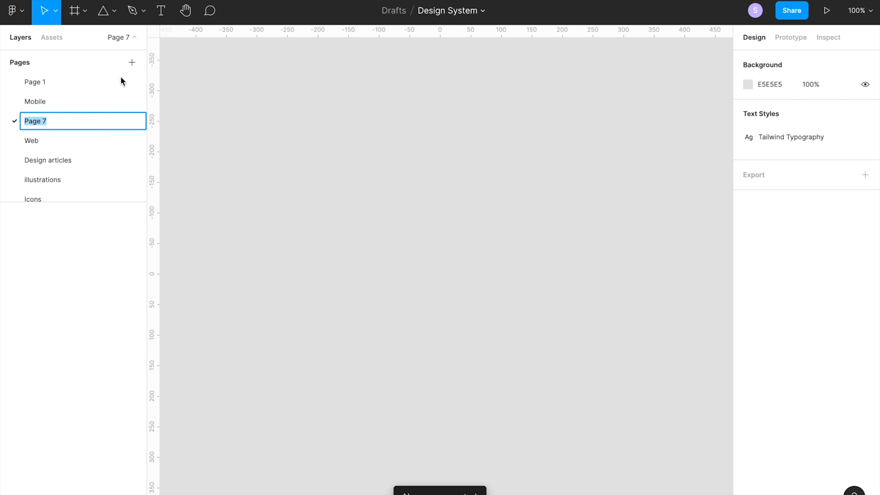
pyautogui.press('BackSpace')
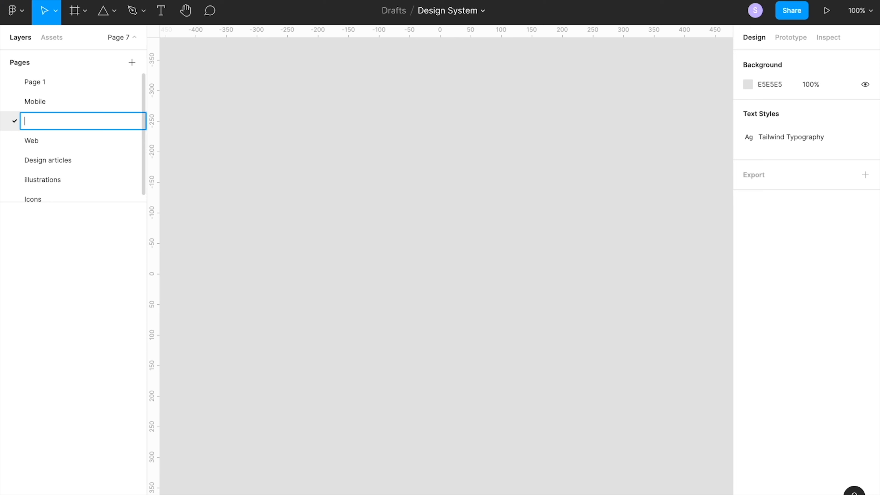
pyautogui.write('Branding')
pyautogui.press('Return')
# Step: Draw a frame about 1364 × 1073 on the Branding page and move it to about X -412, Y -382
pyautogui.scroll(-5, 320, 172)
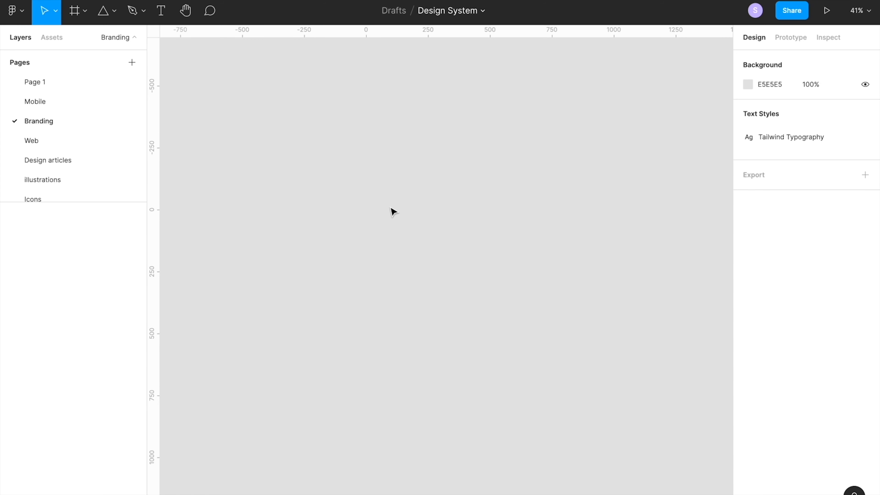
pyautogui.press('f')
pyautogui.moveTo(308, 153); pyautogui.dragTo(646, 420)
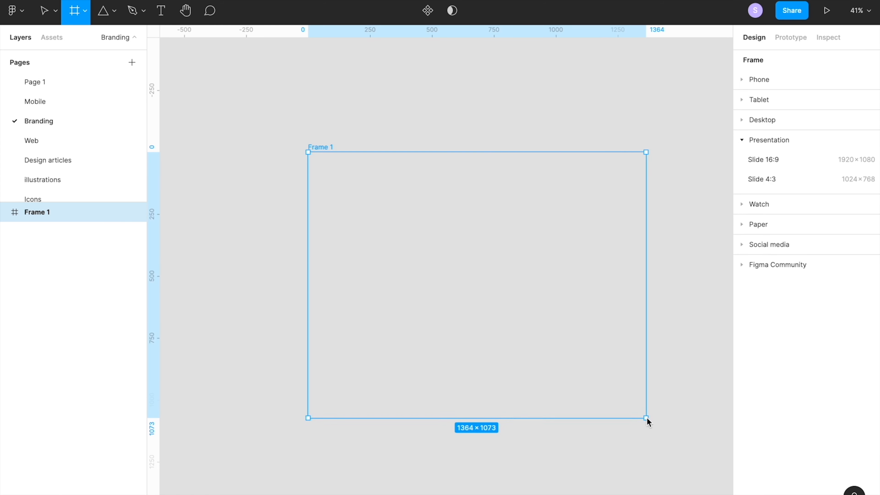
pyautogui.moveTo(552, 334); pyautogui.dragTo(504, 296)
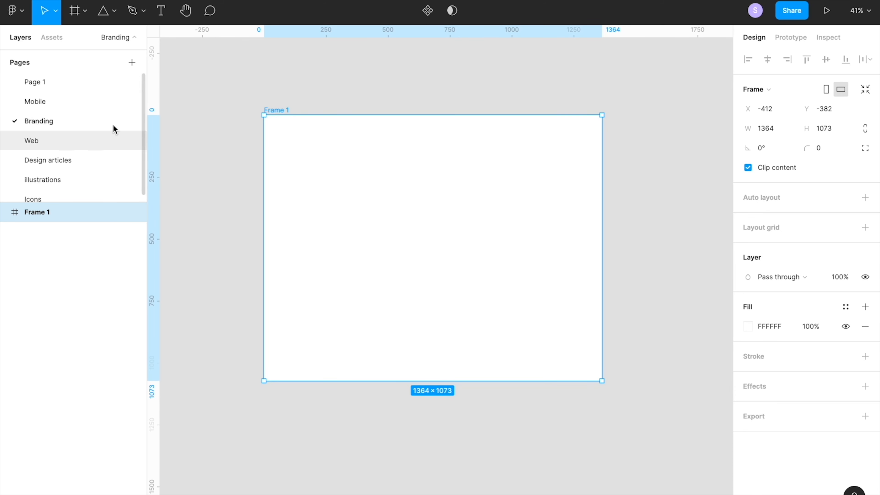
# Step: Look through the Mobile, Web, Design articles and illustrations pages in turn
pyautogui.click(77, 108)
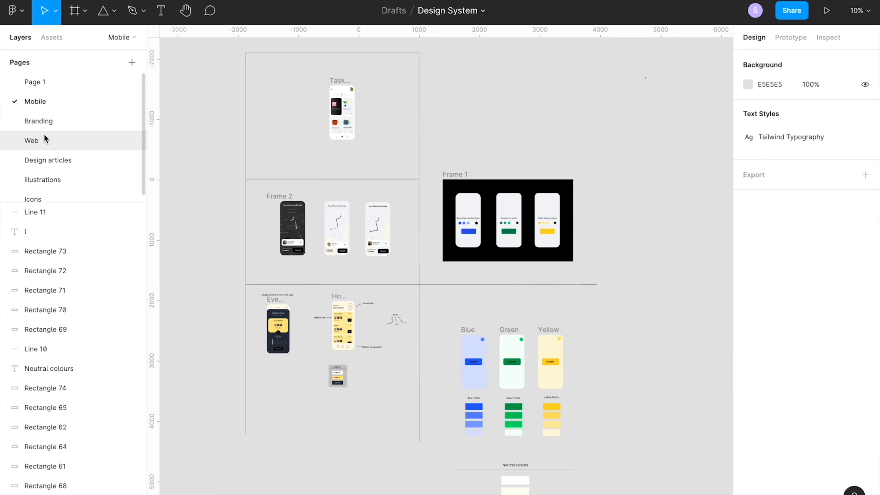
pyautogui.click(45, 136)
pyautogui.click(51, 162)
pyautogui.click(44, 180)
pyautogui.scroll(-1, 45, 180)
pyautogui.scroll(1, 44, 180)
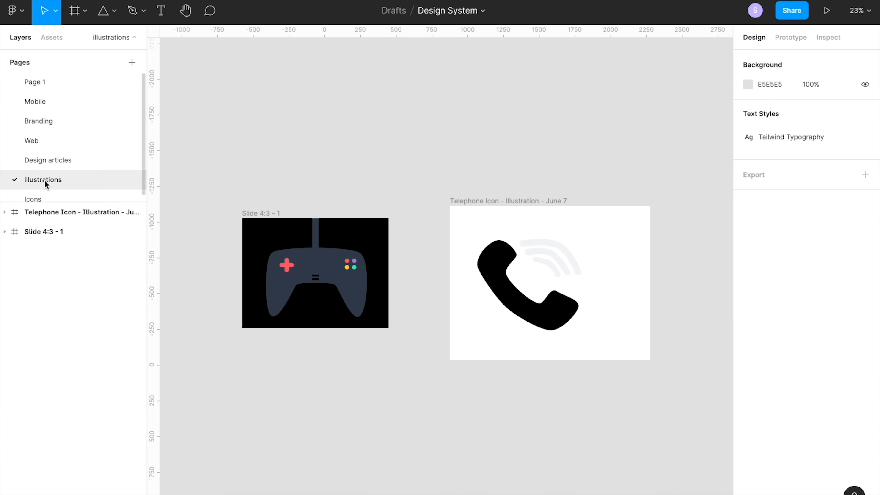